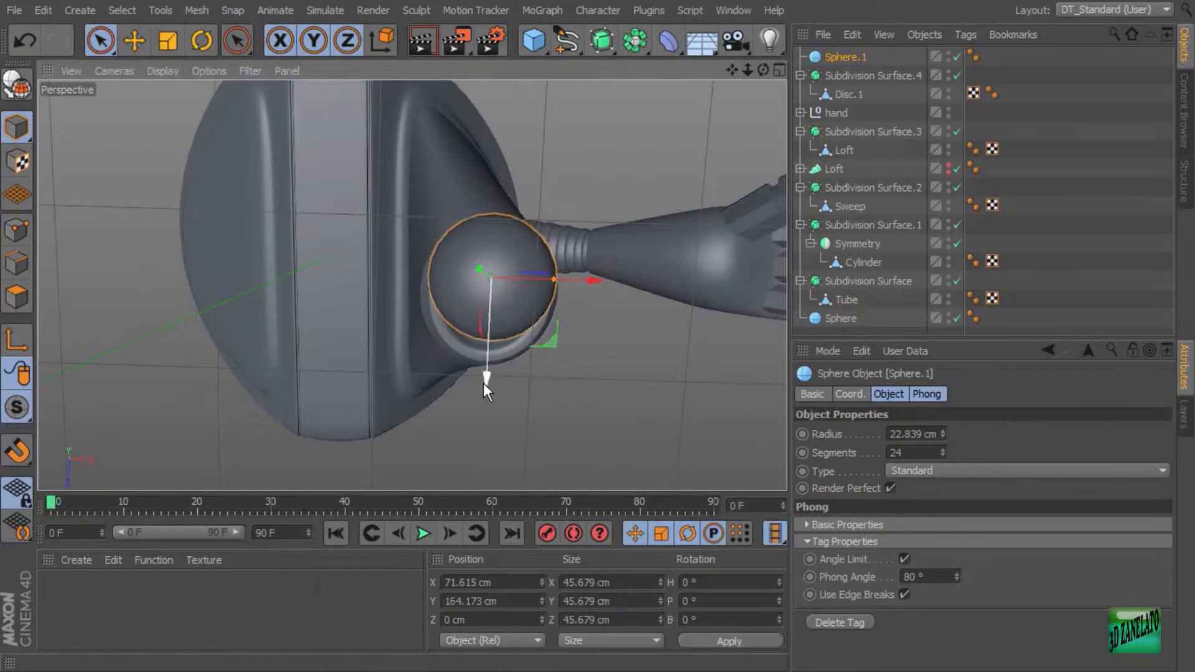
Step: Fit the selected sphere into the thigh's lower opening as a knee joint, with a radius of about 18.4 cm
drag(486, 376, 487, 400)
alt+drag(587, 328, 552, 347)
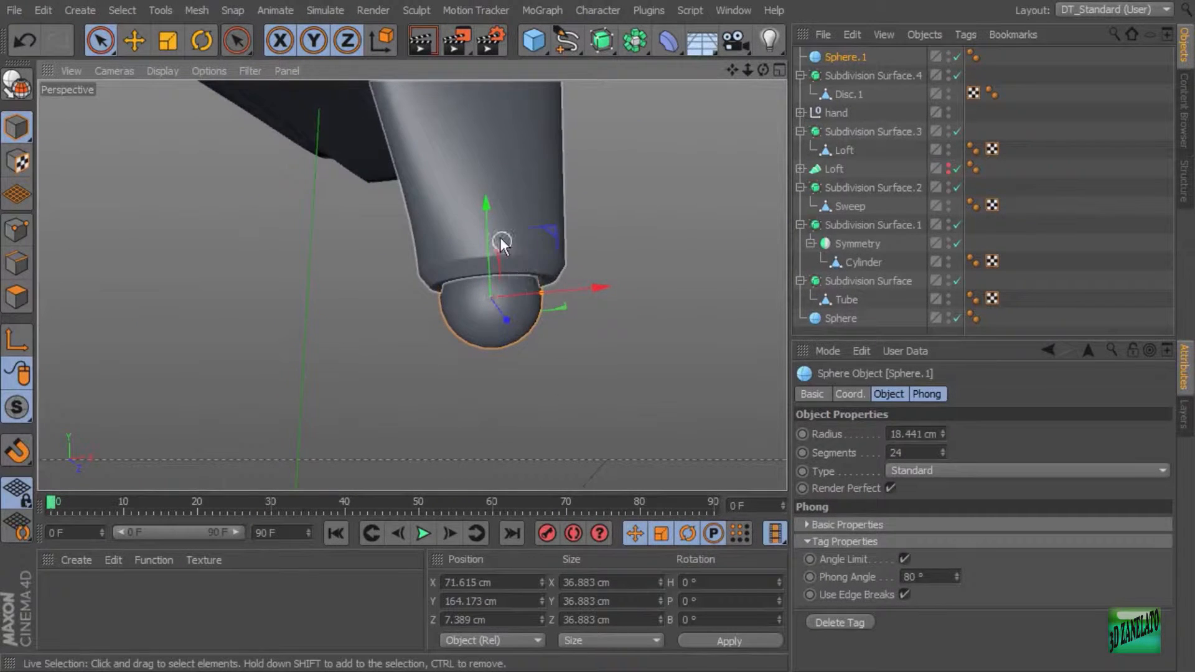
drag(485, 228, 486, 209)
alt+drag(596, 300, 625, 379)
click(618, 268)
Step: Add a cylinder and place it over the lower leg of the reference image at about X 68.5 cm, Y 64.8 cm
middle_click(624, 378)
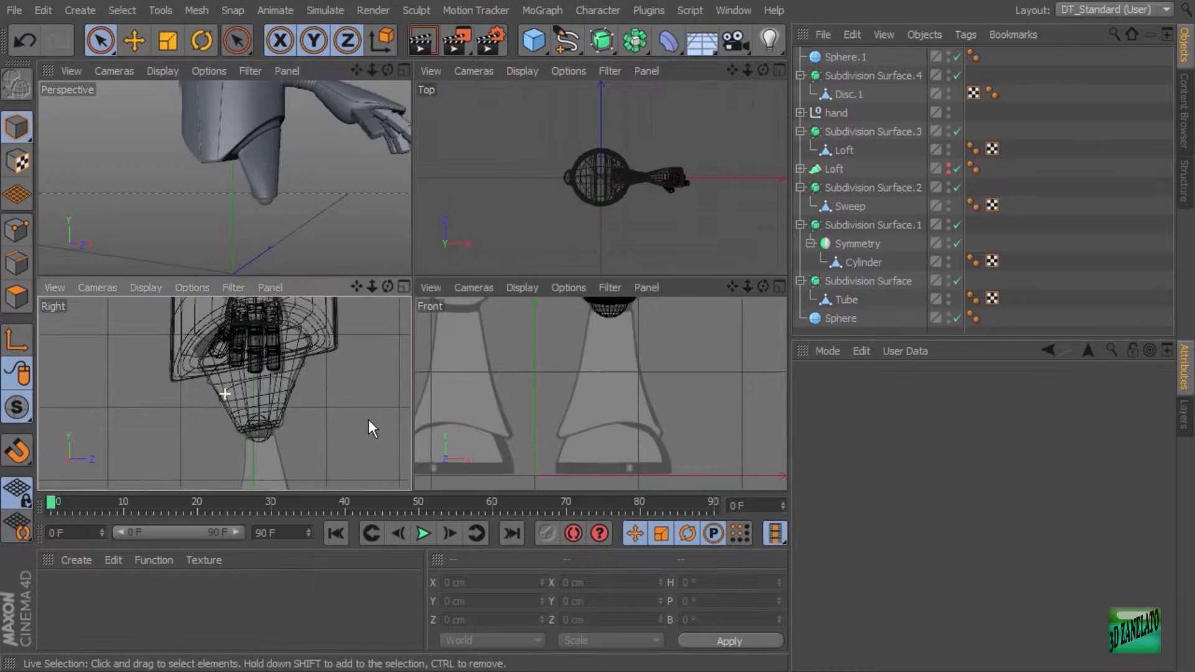
alt+middle_drag(369, 420, 334, 320)
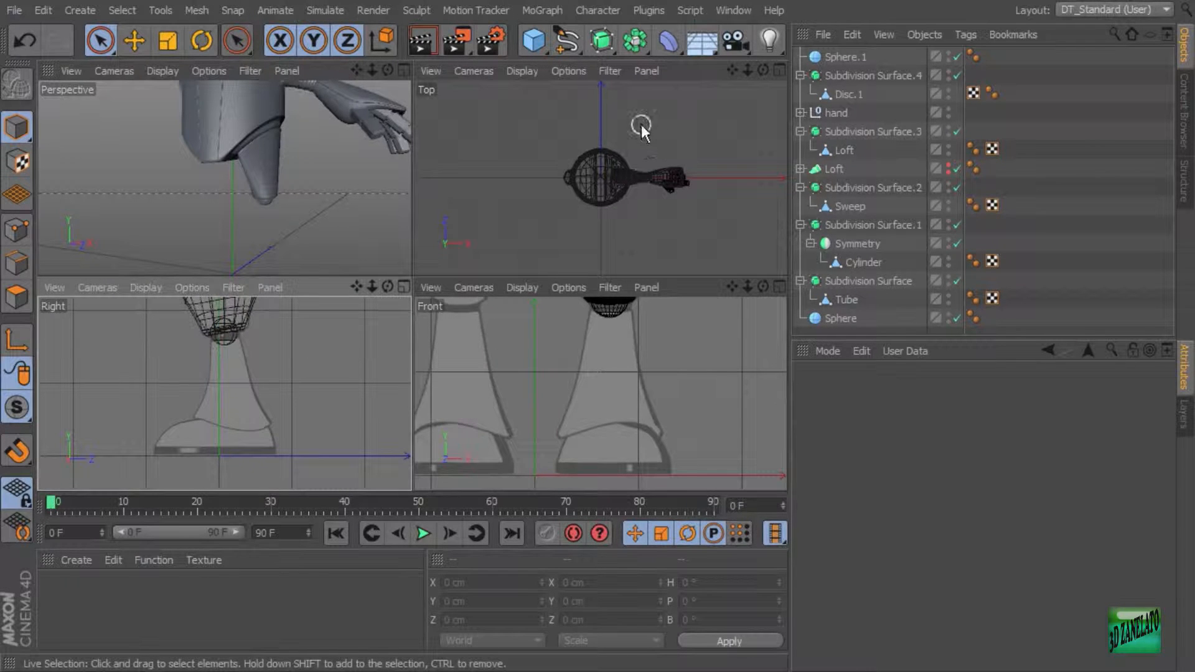
drag(533, 40, 880, 56)
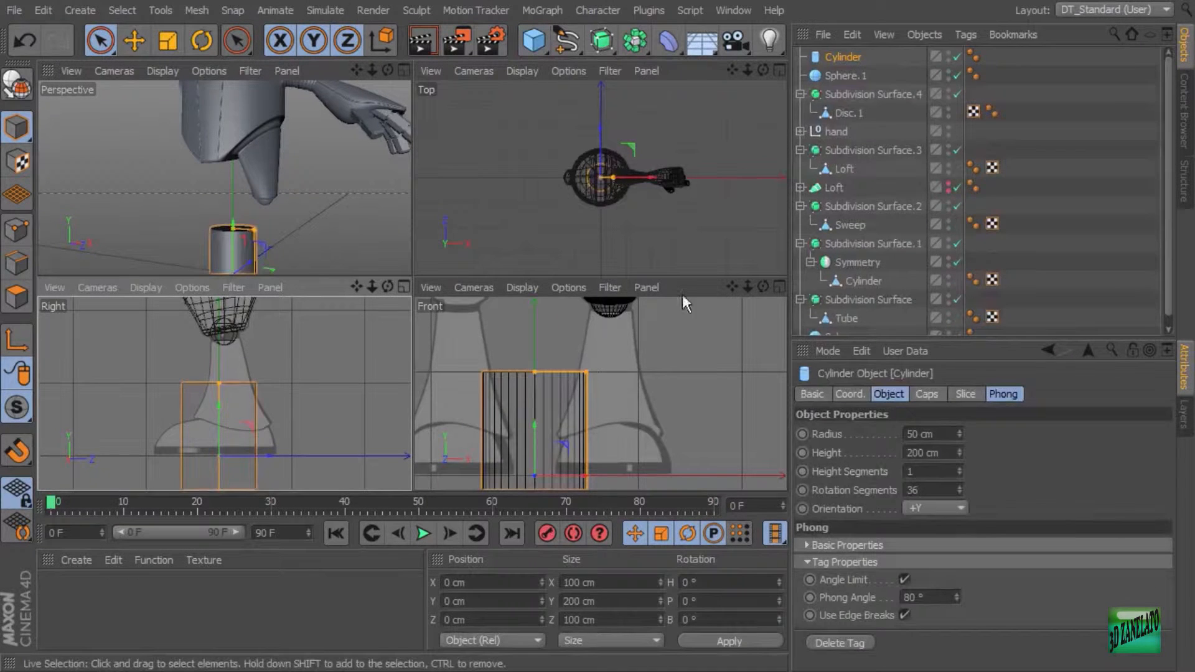
drag(557, 422, 630, 426)
alt+middle_drag(616, 379, 609, 430)
drag(585, 422, 595, 355)
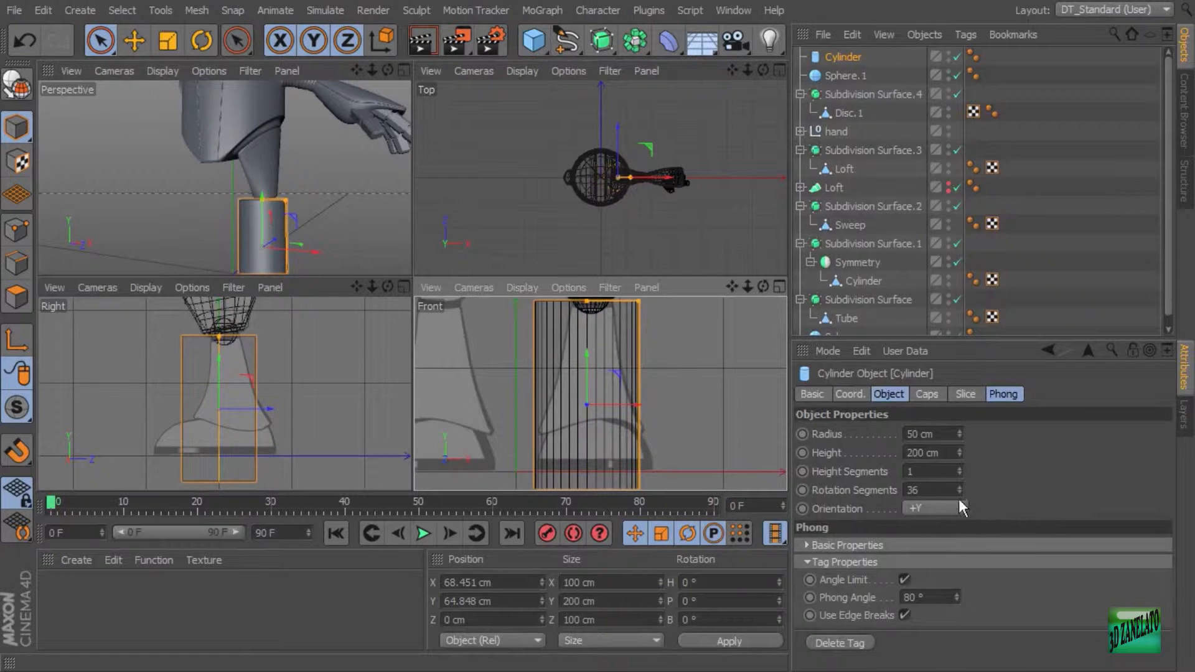
Step: Set the cylinder's rotation segments to 12 and its height segments to 4
drag(960, 491, 960, 512)
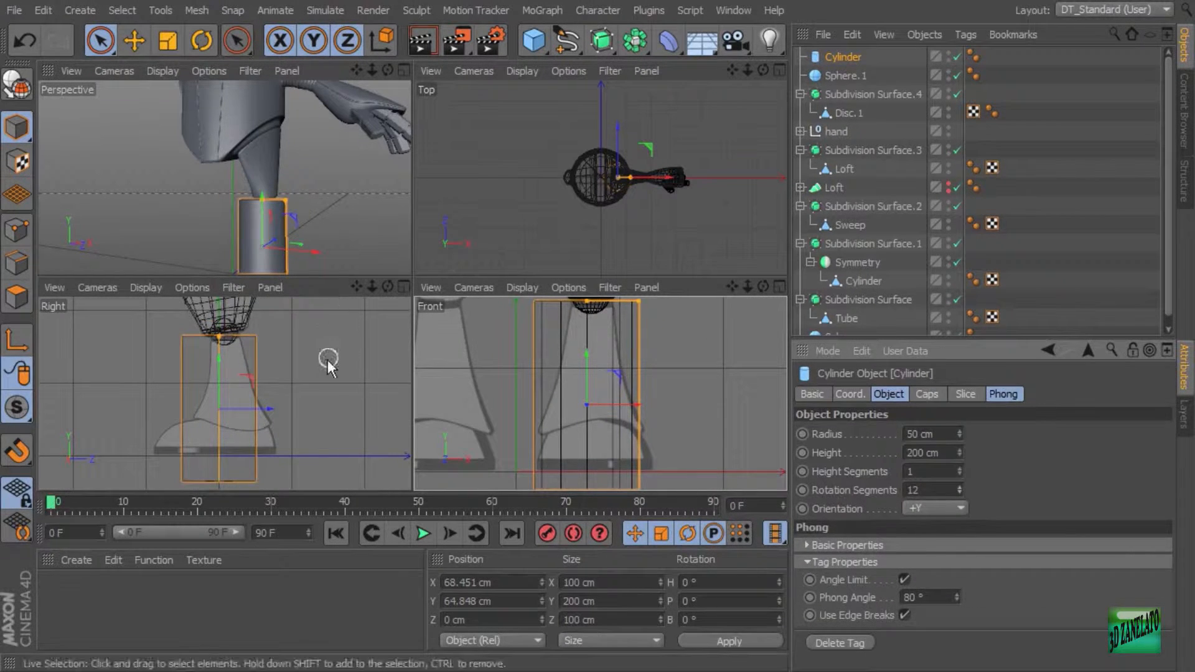
alt+middle_drag(291, 389, 313, 365)
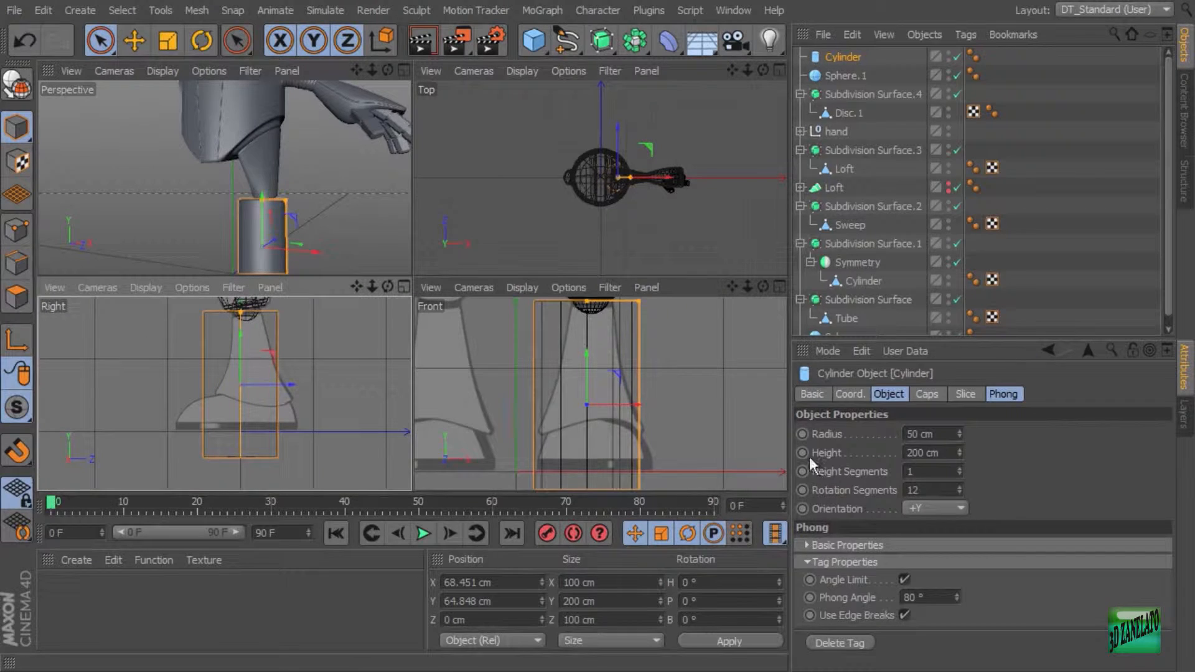
click(959, 469)
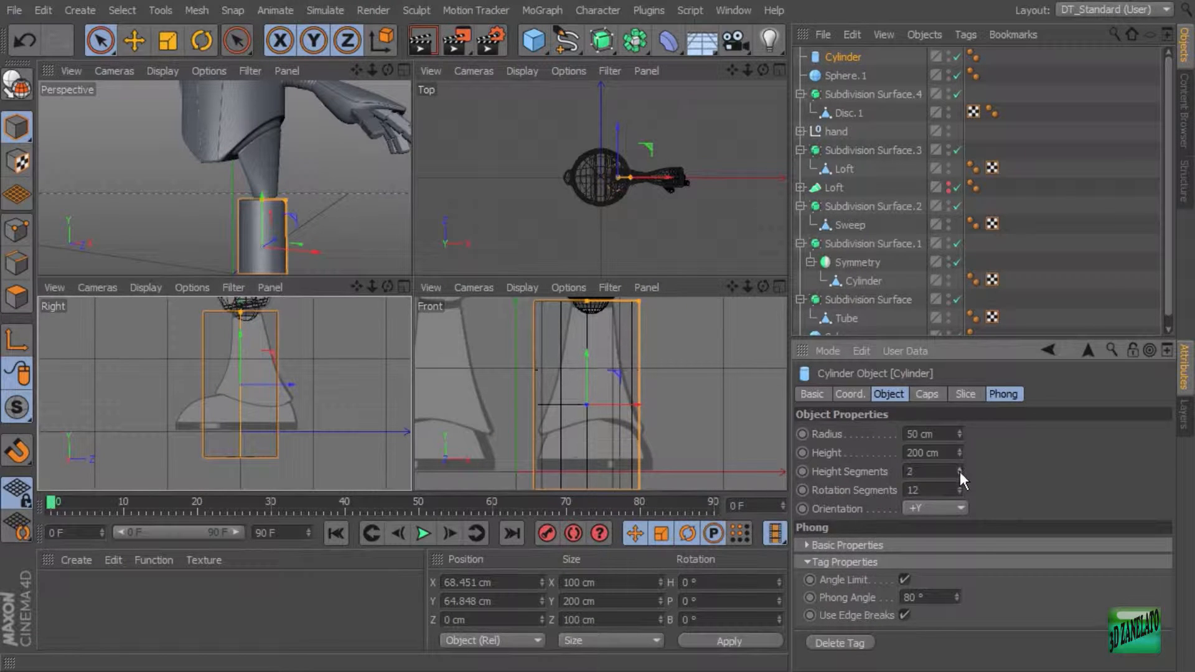
click(961, 468)
click(961, 469)
Step: Shorten the cylinder to about 138.5 cm and align it with the reference shin at about X 75.8, Y 93.1, Z 9 cm
alt+middle_drag(693, 379, 671, 411)
scroll(719, 399, down, 1)
mouse_move(610, 323)
mouse_down()
mouse_move(613, 350)
mouse_move(615, 337)
mouse_up()
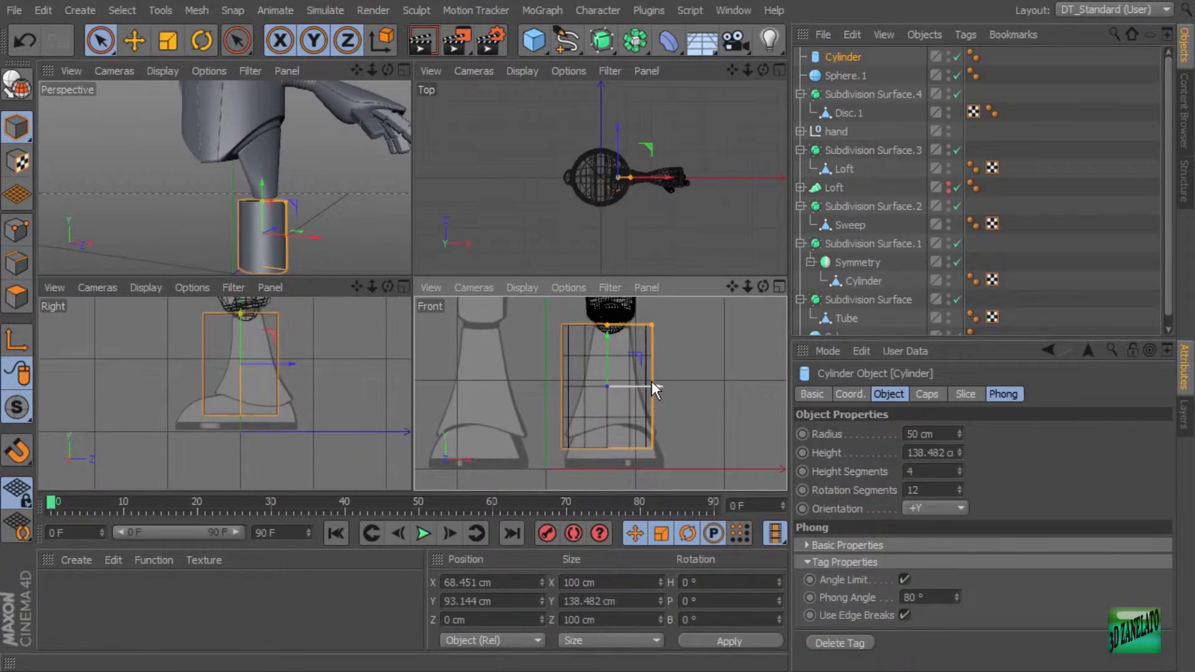
drag(651, 382, 658, 383)
alt+middle_drag(257, 343, 253, 369)
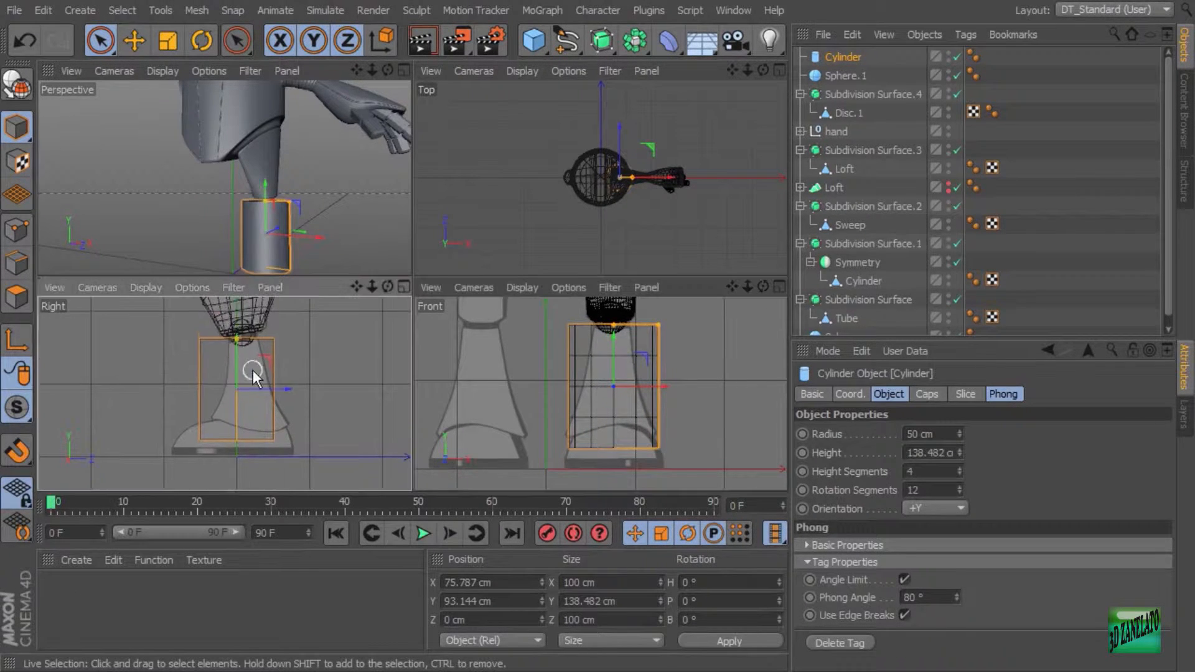
drag(285, 386, 295, 393)
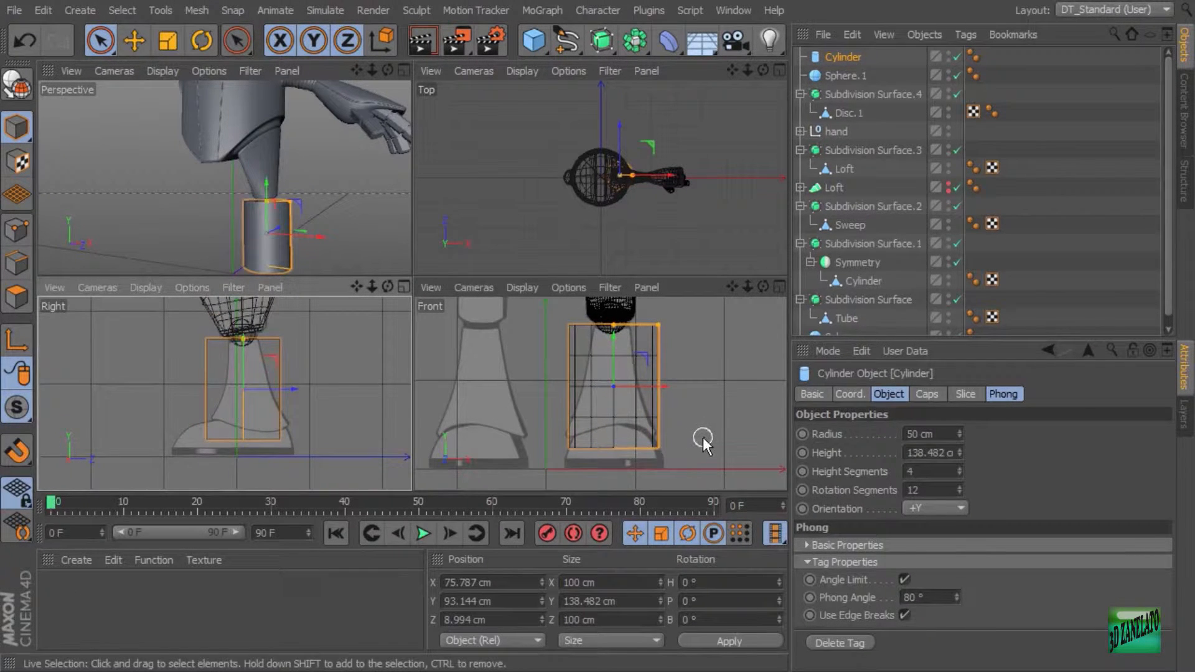
Step: Set the cylinder's radius to 26 cm and shift it to about X 74.7 cm
drag(959, 434, 959, 450)
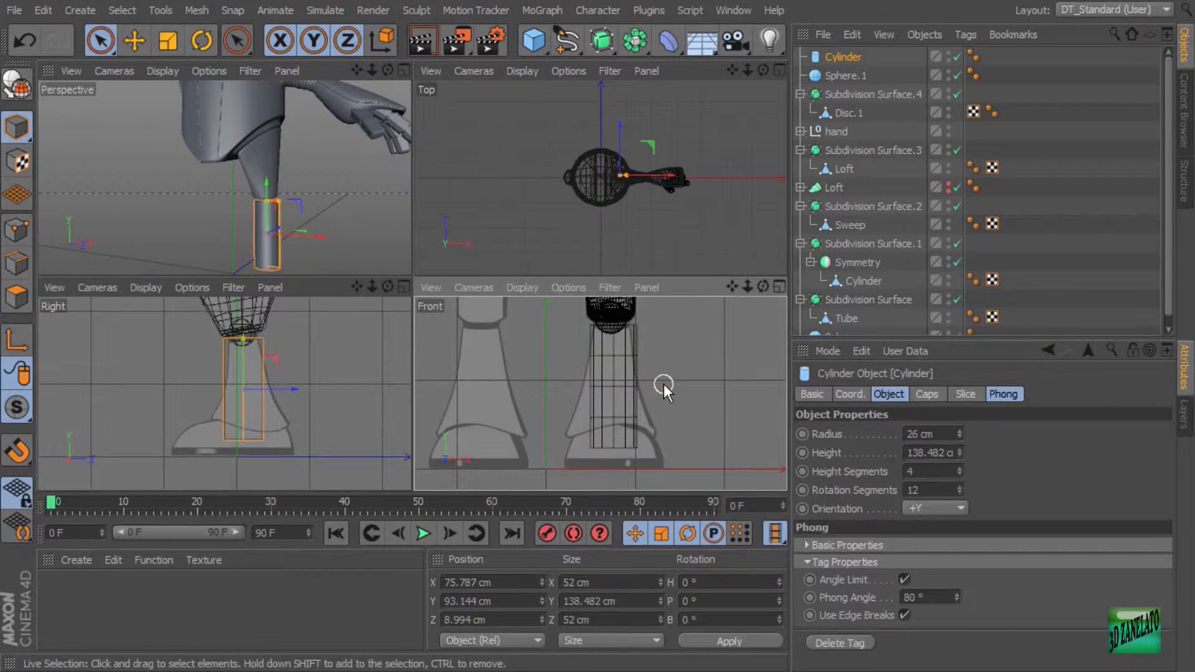
click(622, 382)
drag(665, 389, 663, 387)
Step: Display mesh lines on the shaded perspective view and examine where the cylinder's upper rim meets the knee
alt+right_drag(287, 189, 384, 200)
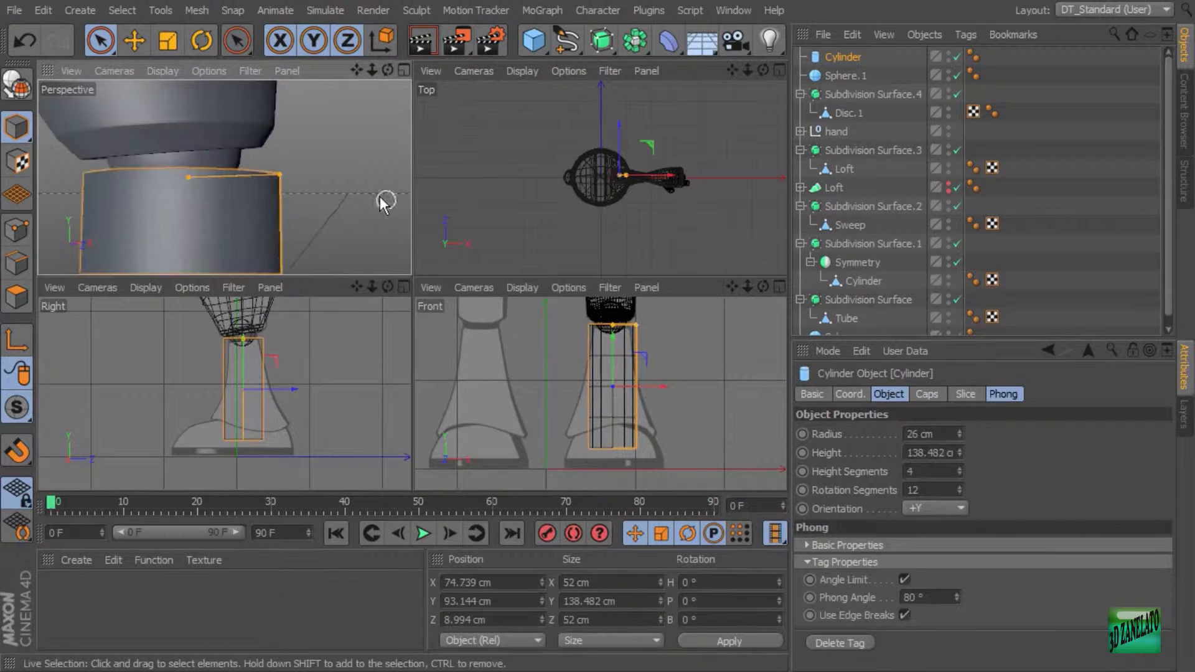
alt+drag(384, 200, 338, 214)
alt+middle_drag(337, 215, 365, 172)
alt+right_drag(341, 182, 328, 184)
alt+drag(328, 184, 331, 202)
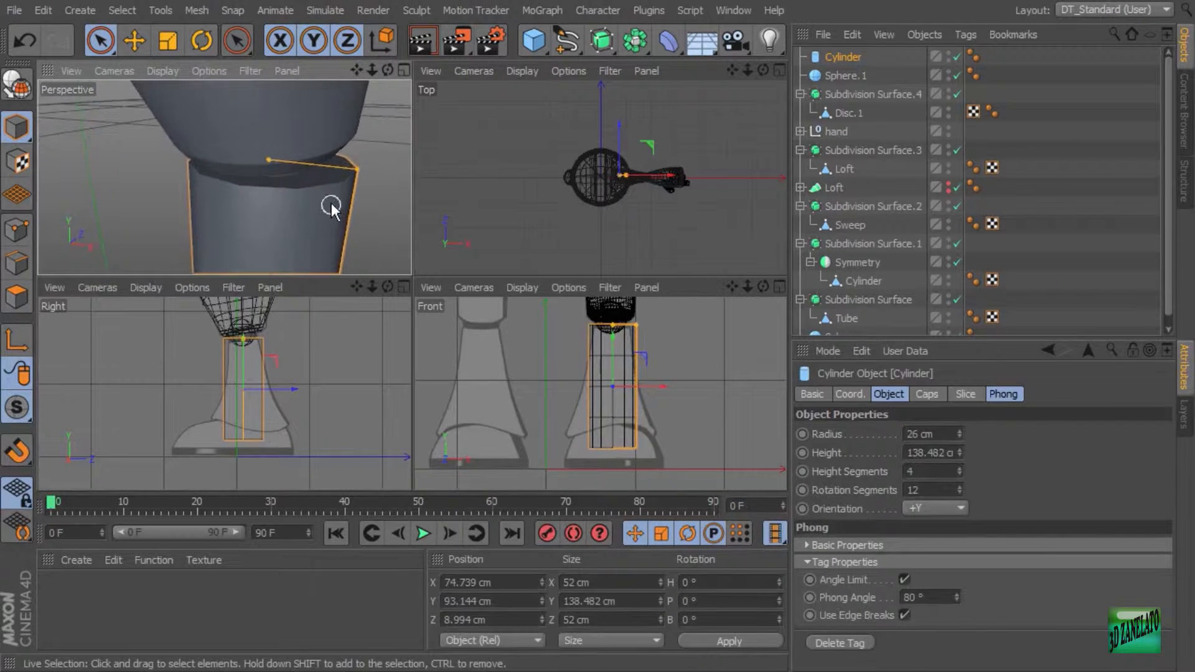
alt+middle_drag(334, 197, 320, 194)
alt+right_drag(320, 194, 331, 192)
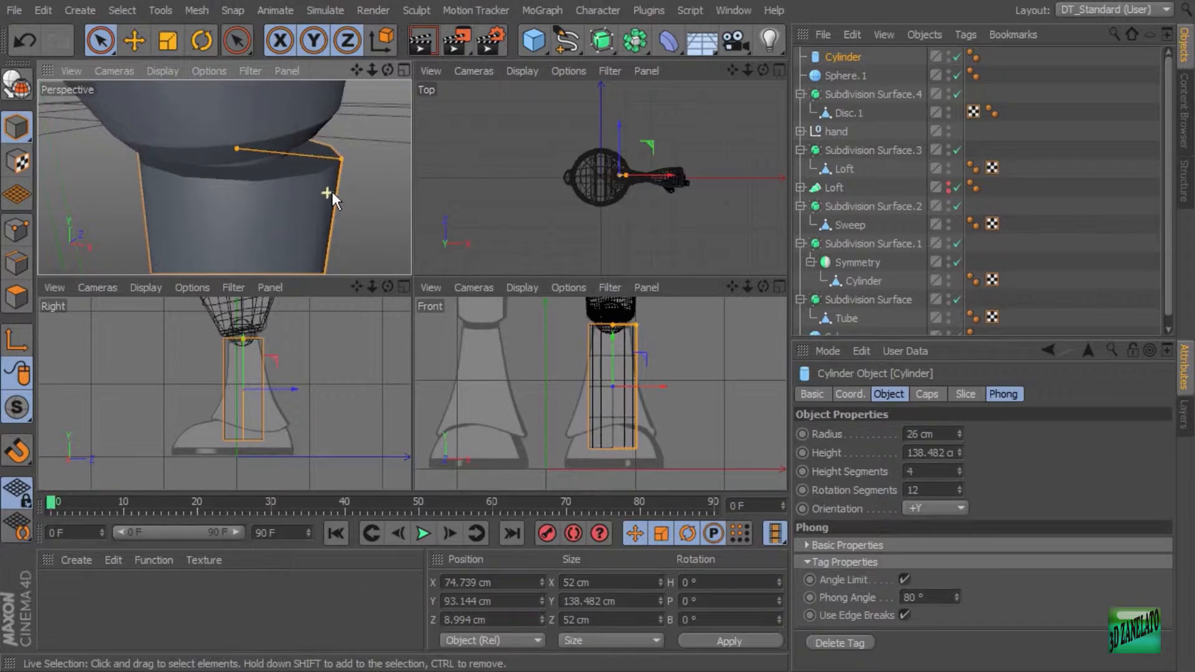
click(205, 71)
mouse_move(160, 69)
click(178, 115)
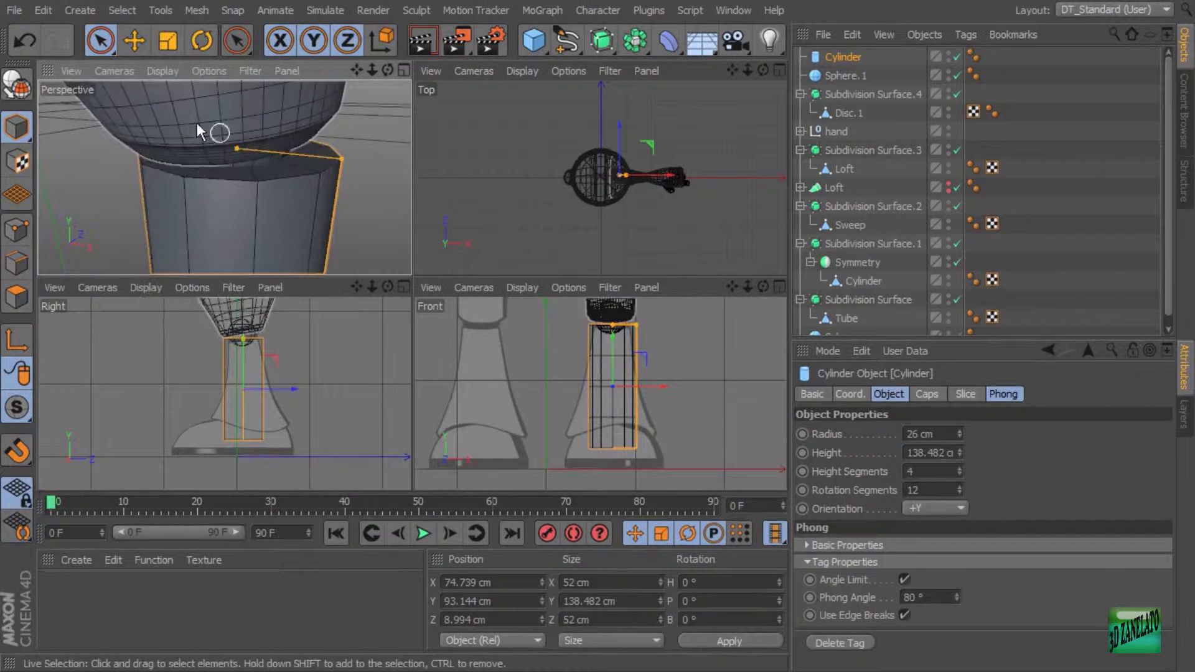
alt+drag(336, 173, 329, 193)
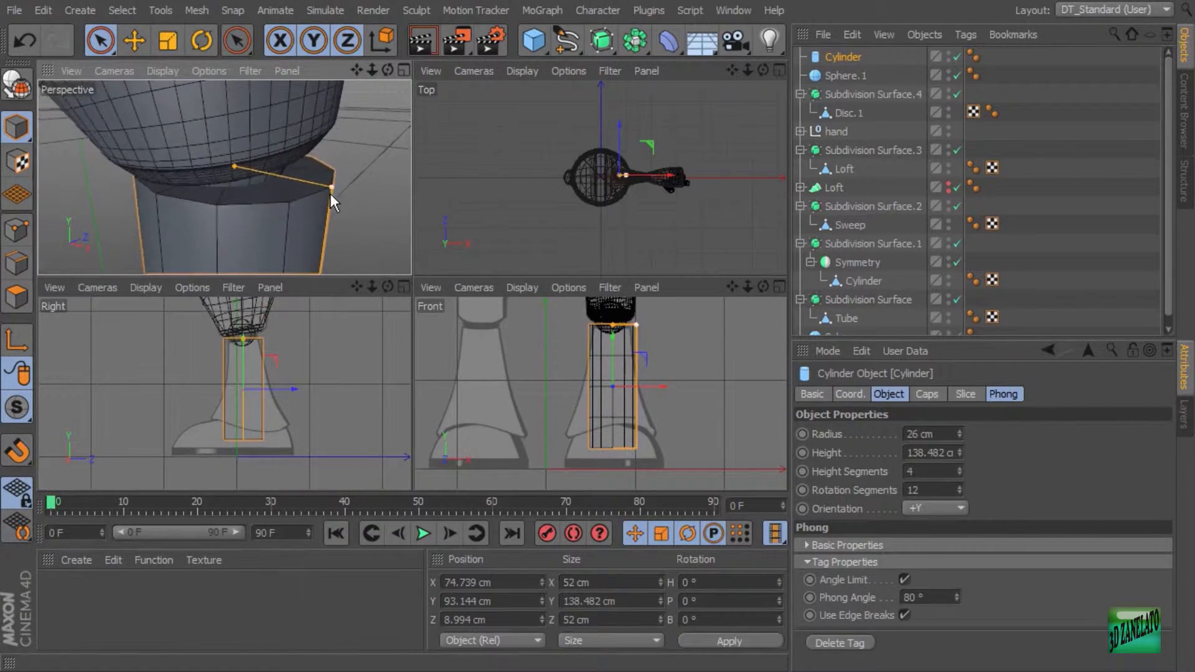
alt+right_drag(329, 193, 346, 187)
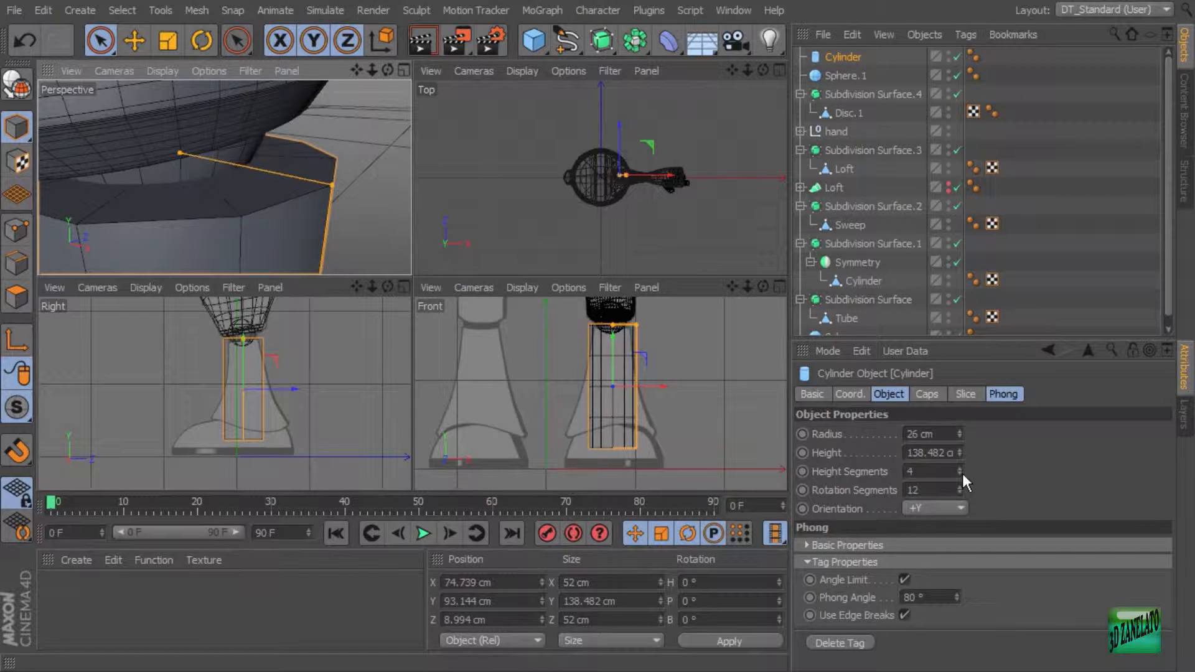
Step: Set the cylinder's cap segments to 4 and convert it to an editable polygon object
click(928, 394)
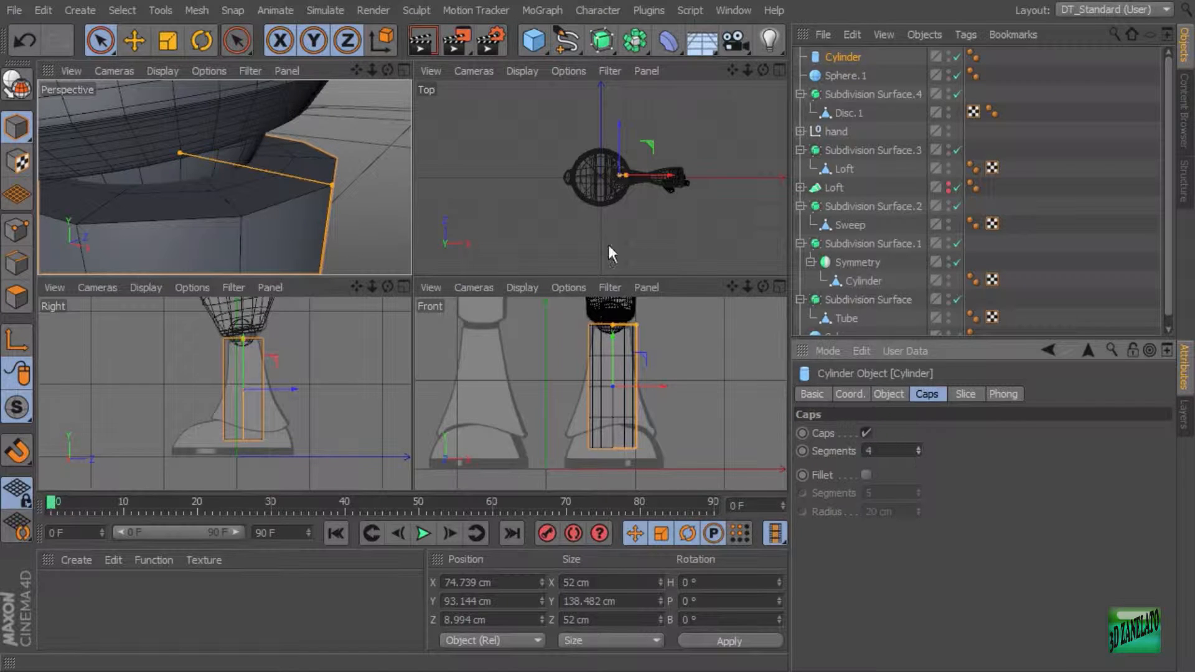
alt+drag(343, 188, 330, 147)
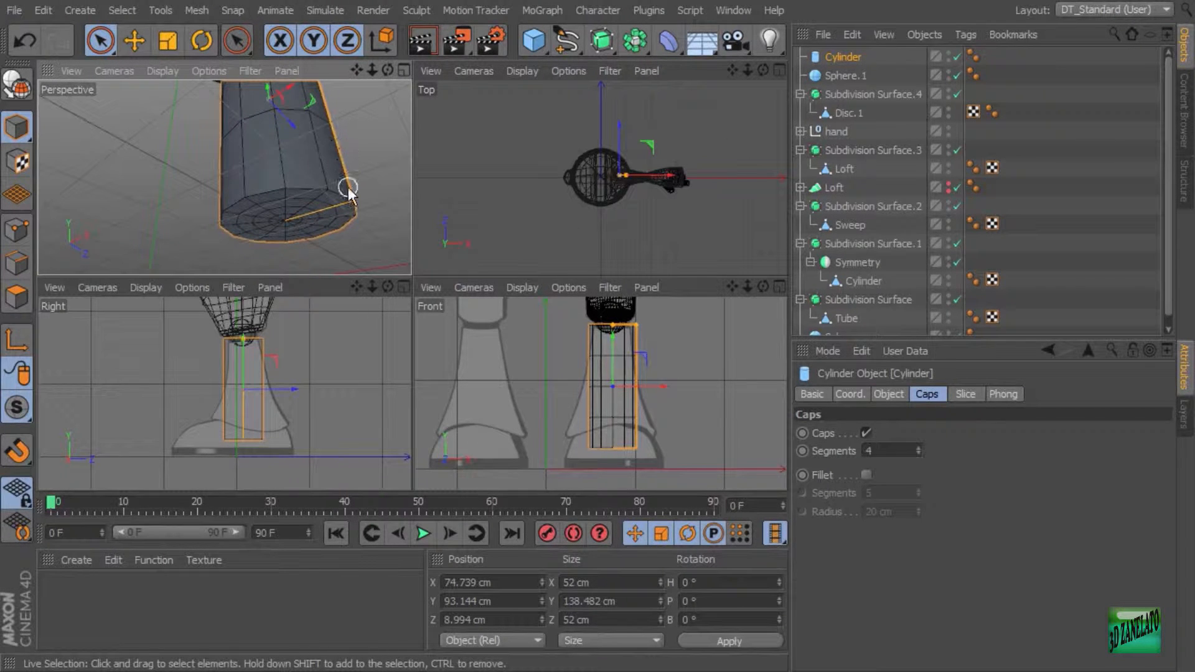
click(16, 86)
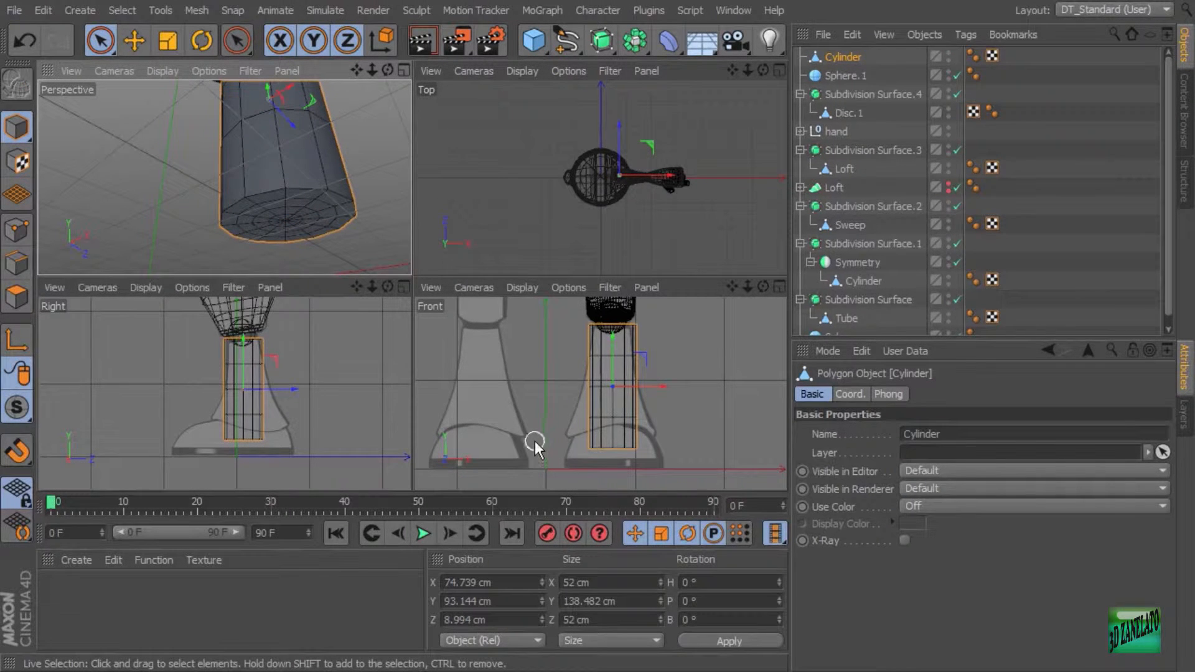
Step: In the Right view, select all points of the cylinder's top end and scale them to about 46 cm across
middle_click(334, 372)
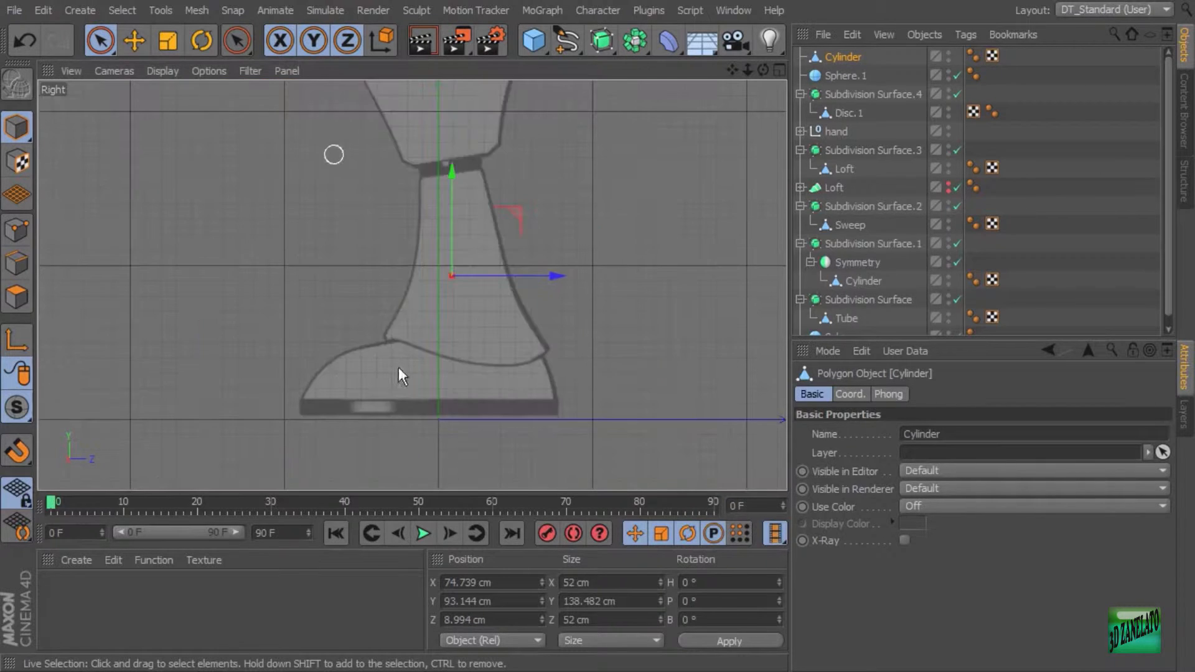
alt+middle_drag(411, 285, 437, 360)
alt+right_drag(503, 349, 550, 349)
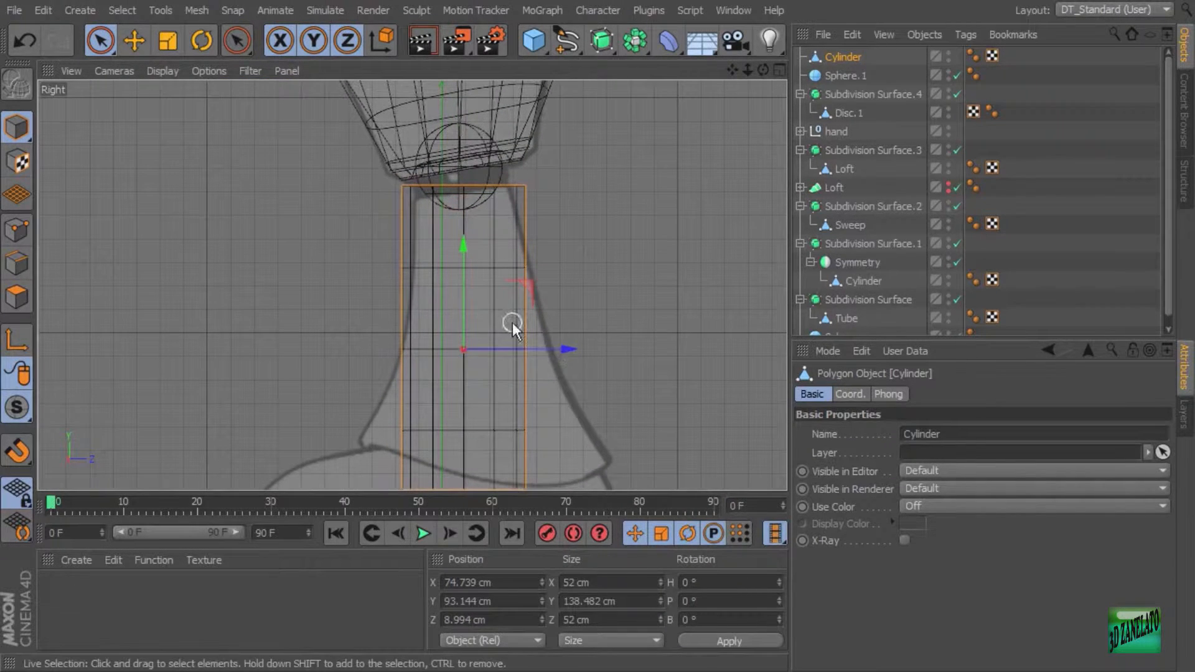
click(16, 231)
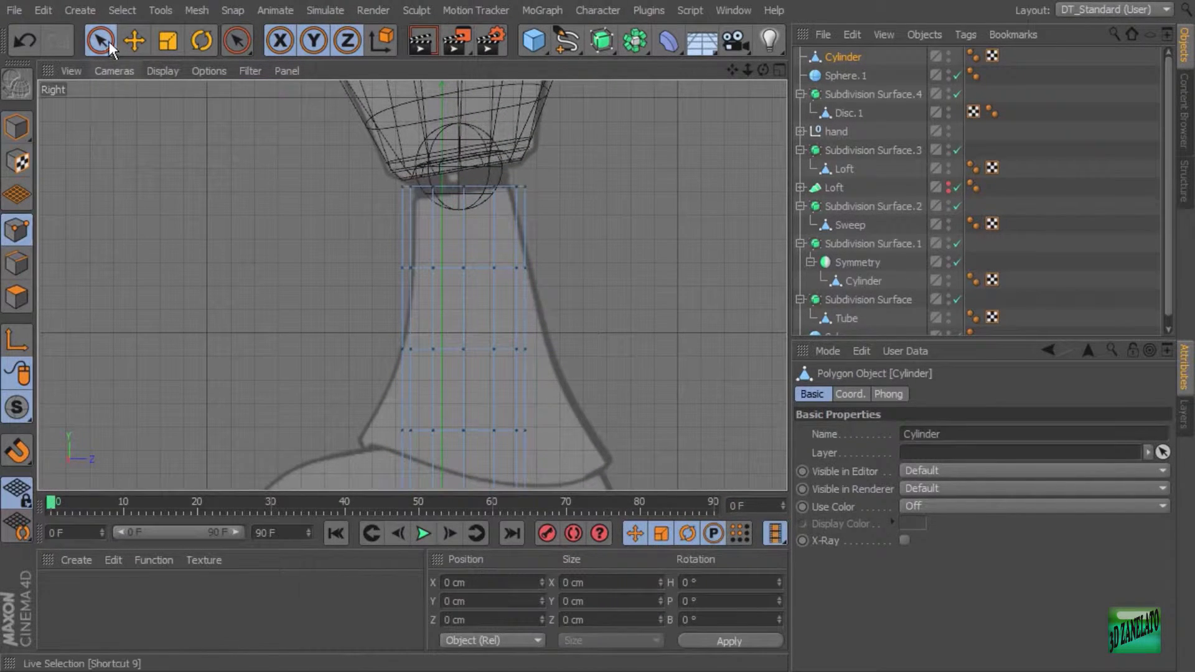
drag(99, 40, 158, 99)
drag(334, 129, 560, 218)
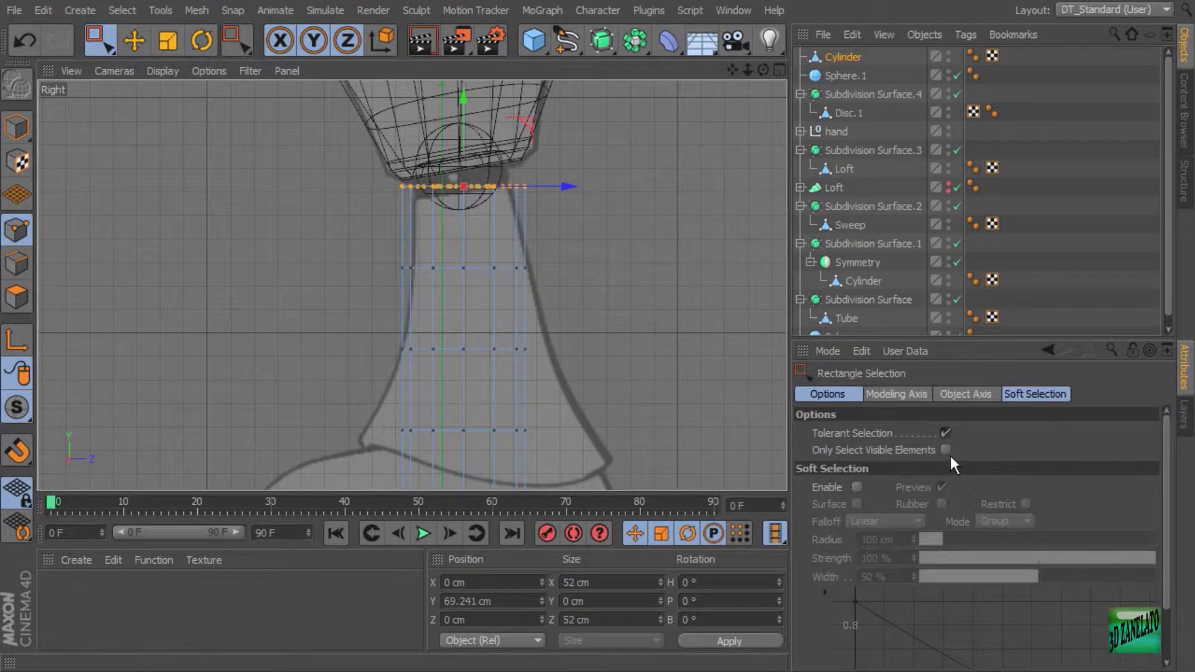
click(168, 41)
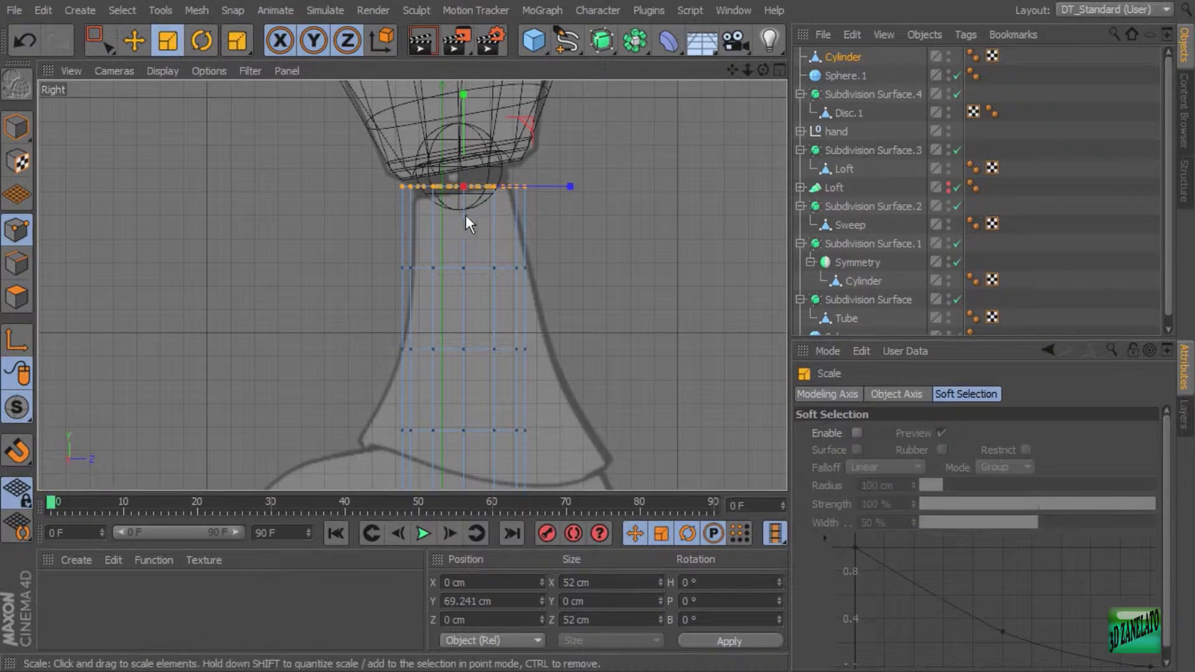
drag(466, 215, 358, 199)
Step: Lower the top points to about Y 66.5 cm and tilt them to follow the slanted upper edge of the reference shin
click(133, 42)
drag(462, 140, 461, 143)
click(211, 46)
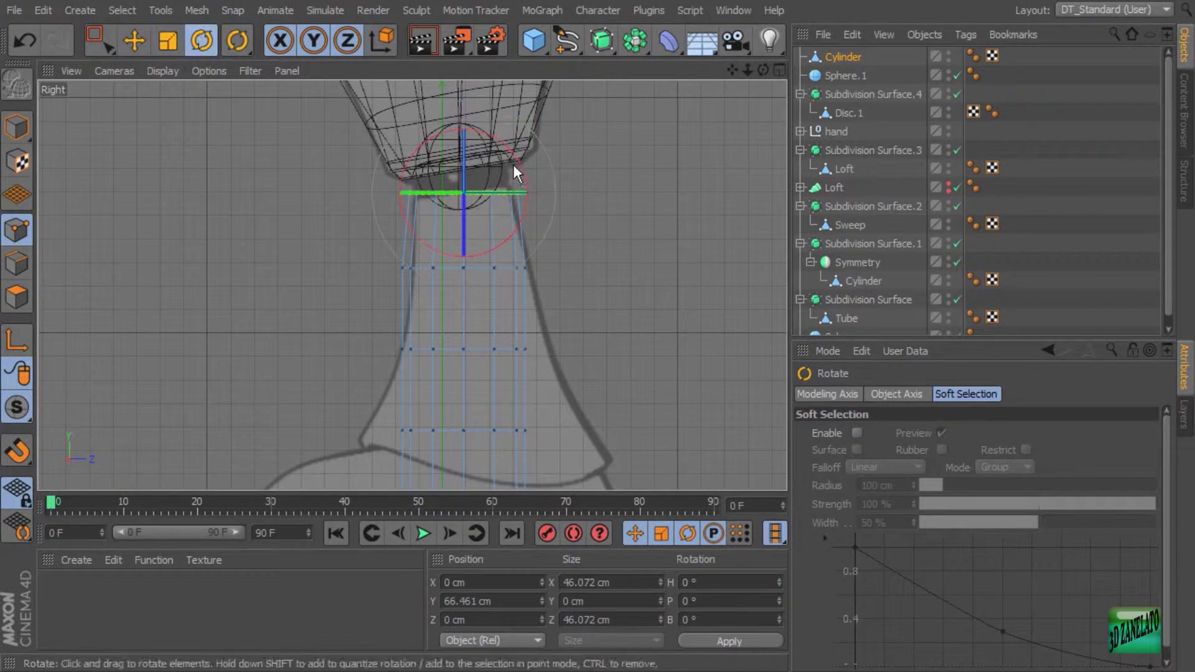
drag(524, 164, 518, 158)
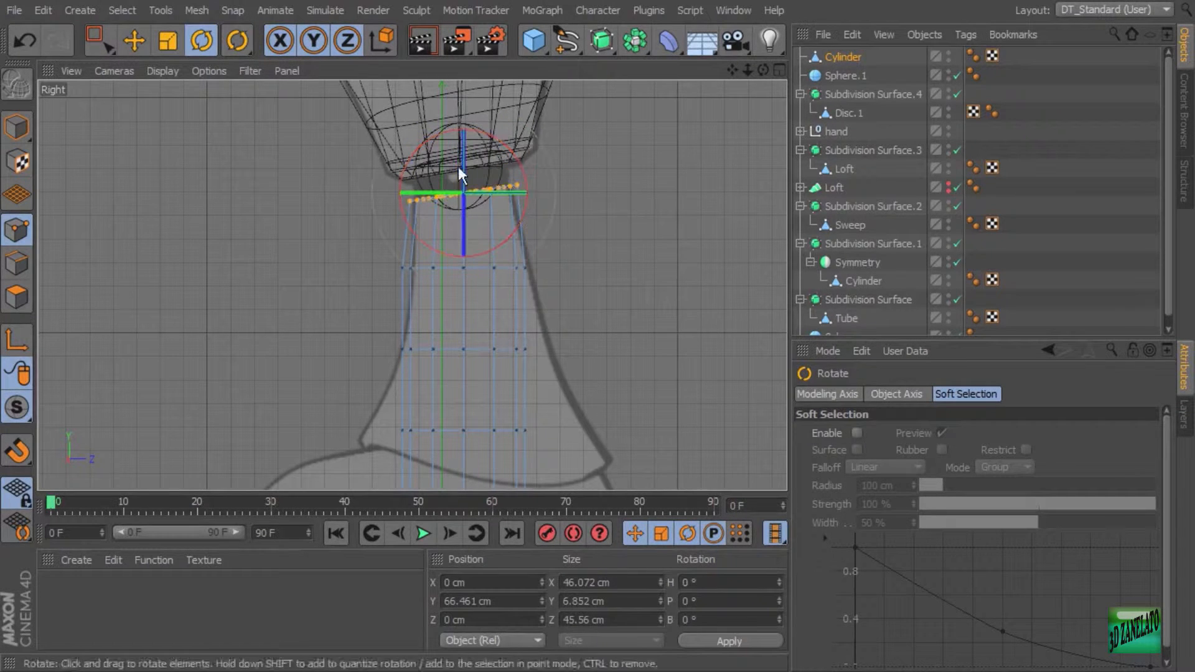
Step: Scale the second row of points to about 51.1 cm across and shift it to about Z 2.8 cm along the shin outline
click(99, 38)
drag(576, 237, 311, 311)
click(168, 41)
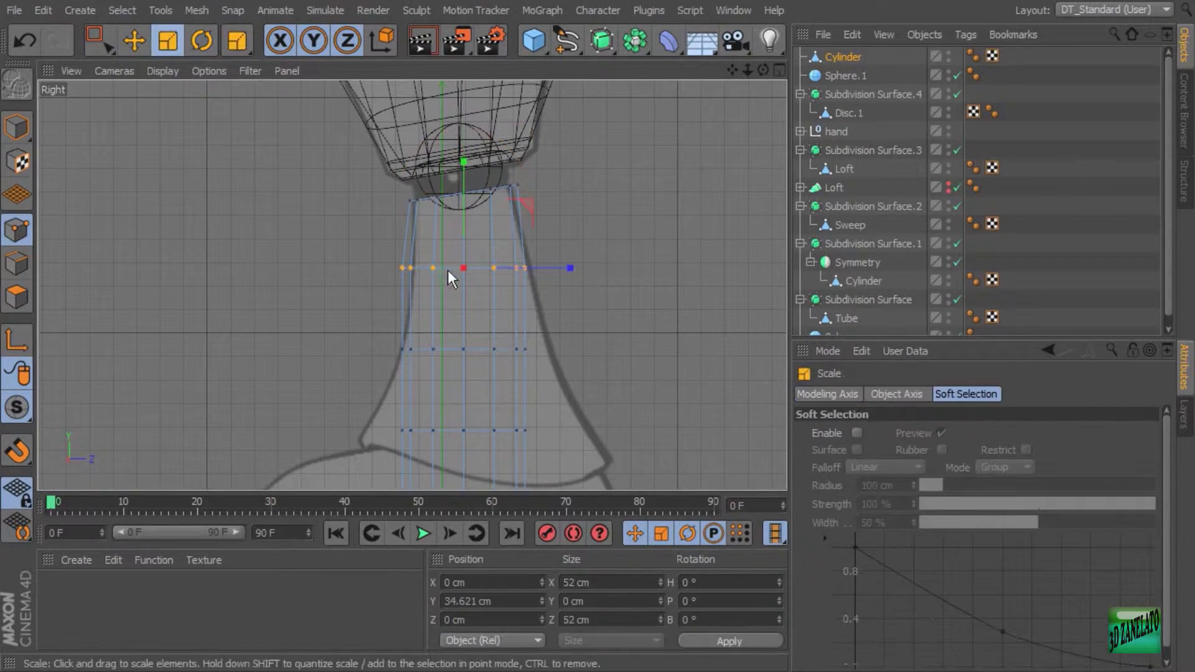
drag(458, 289, 430, 289)
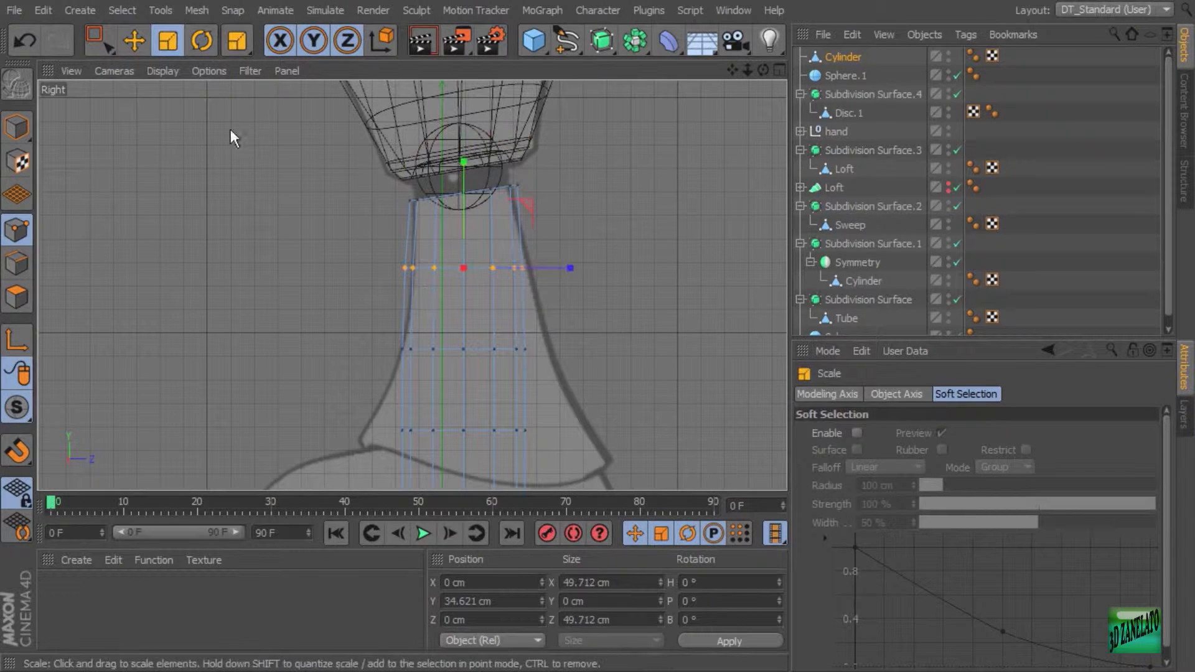
click(134, 41)
drag(562, 267, 535, 236)
click(168, 41)
Step: Shift the middle row of points to about Z 6 cm and widen it to about 68 cm to match the shin outline
key(0)
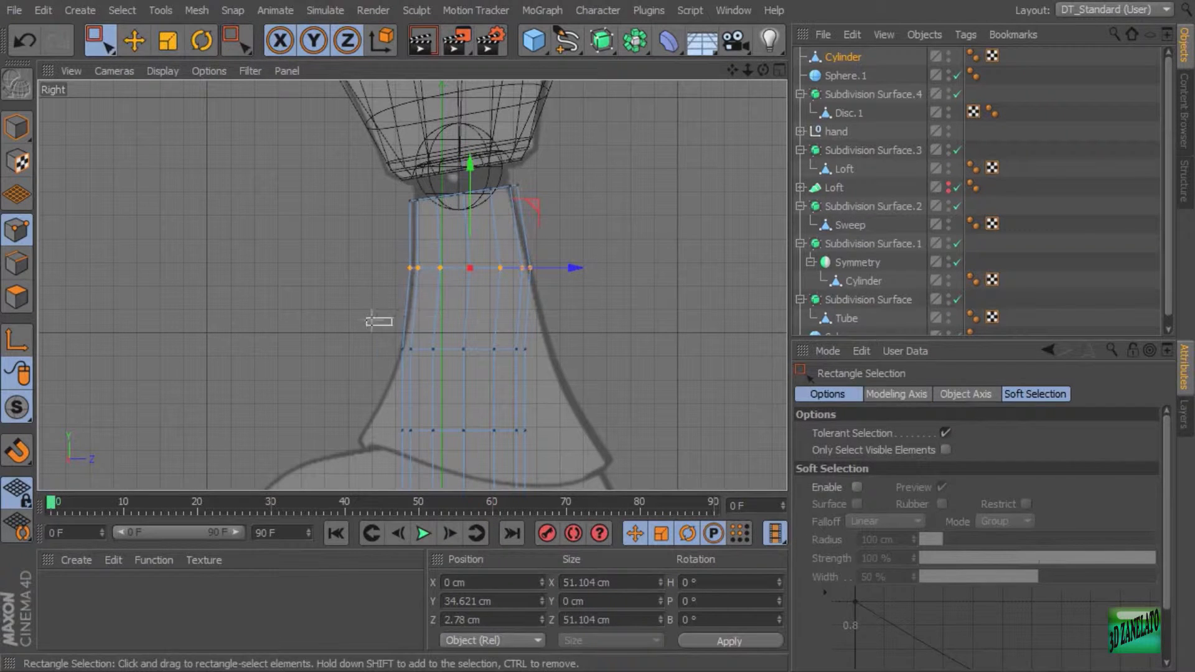
drag(364, 316, 679, 387)
drag(559, 347, 635, 345)
click(168, 41)
alt+middle_drag(540, 356, 526, 266)
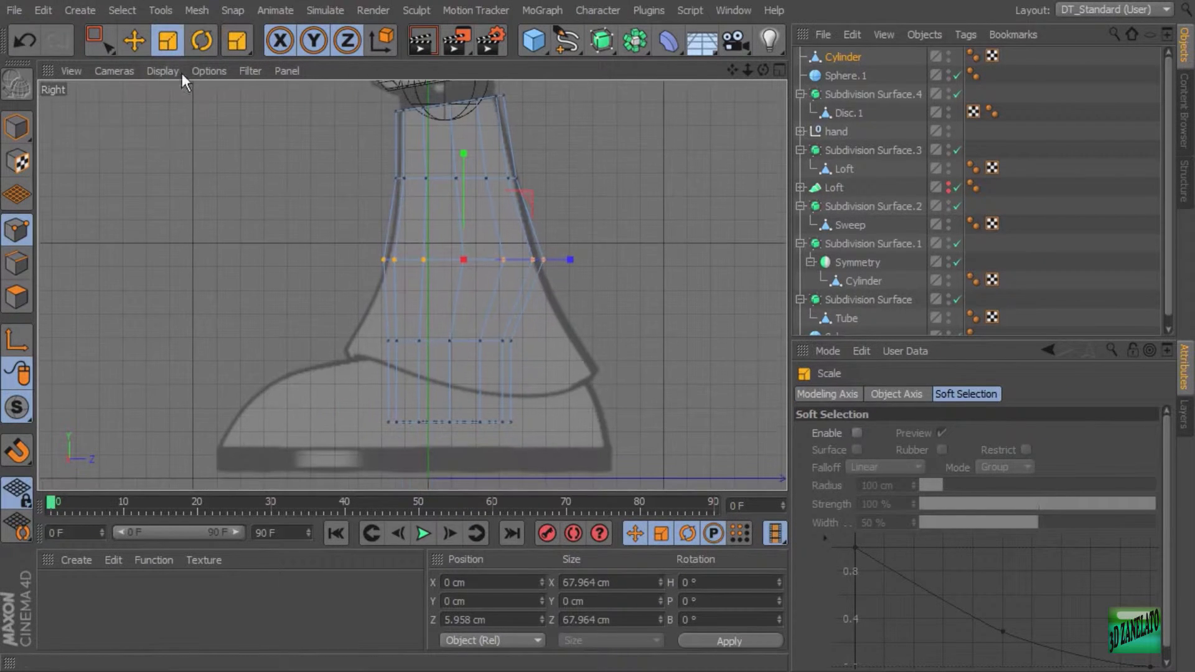
Step: Raise the fourth row of points to about Y -24.7 cm, widen it to about 80.7 cm and shift it to about Z 5.6 cm
click(100, 41)
drag(497, 304, 329, 371)
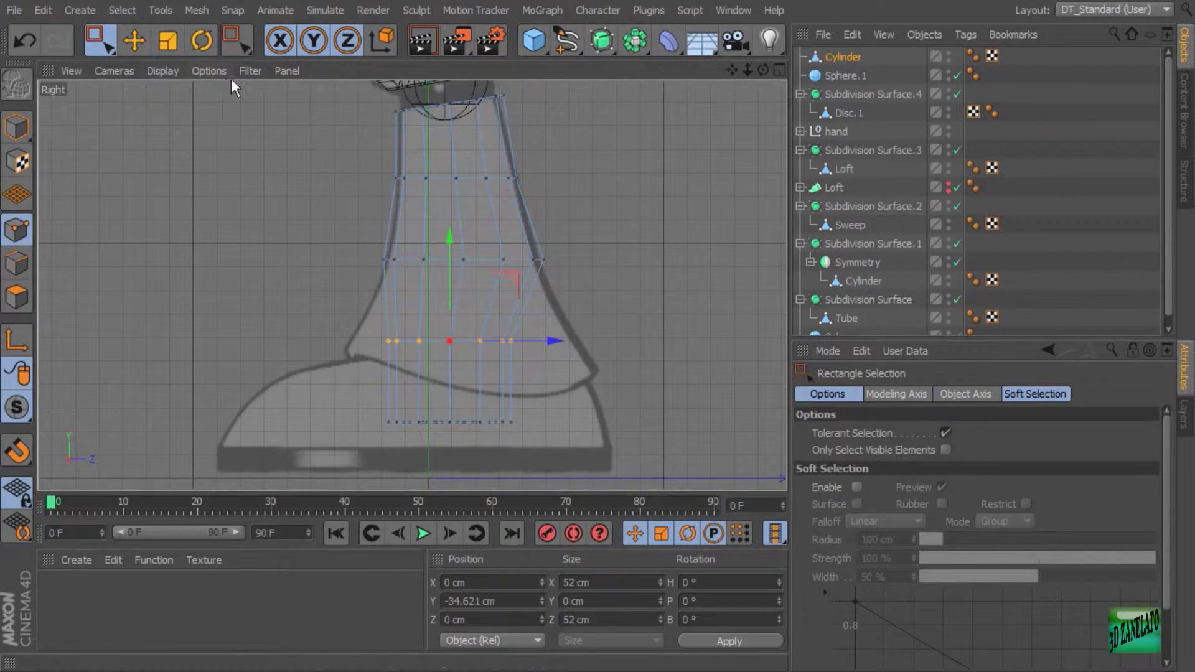
drag(443, 257, 450, 219)
key(t)
drag(464, 308, 480, 305)
drag(726, 306, 786, 306)
click(133, 41)
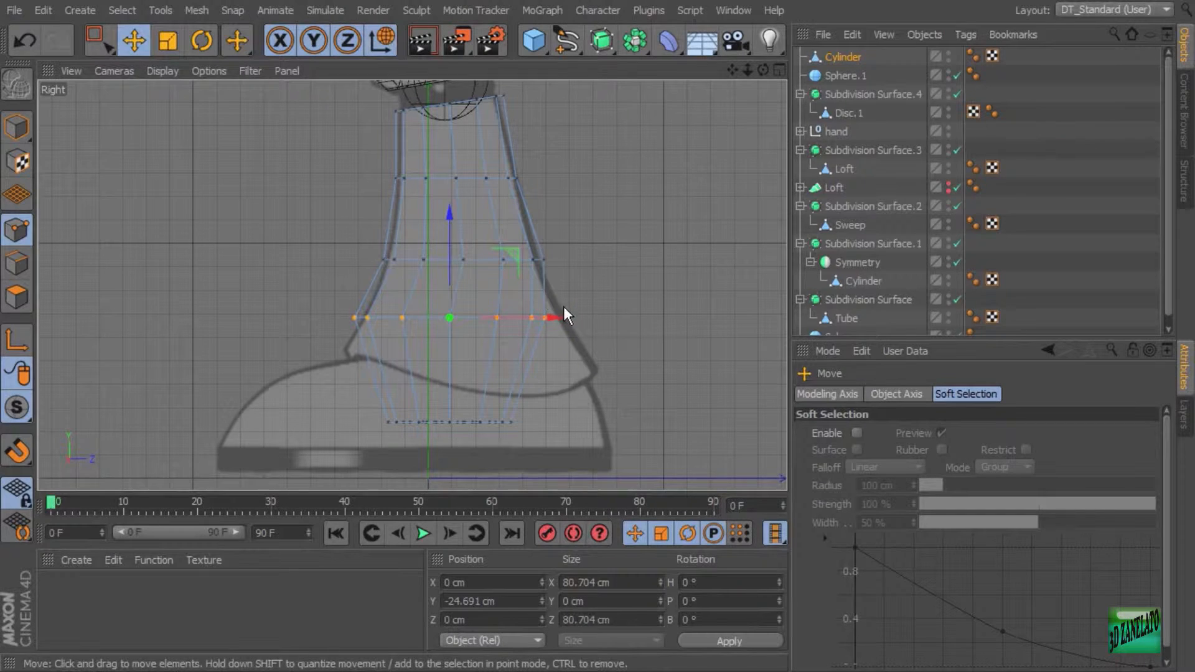
drag(559, 317, 562, 314)
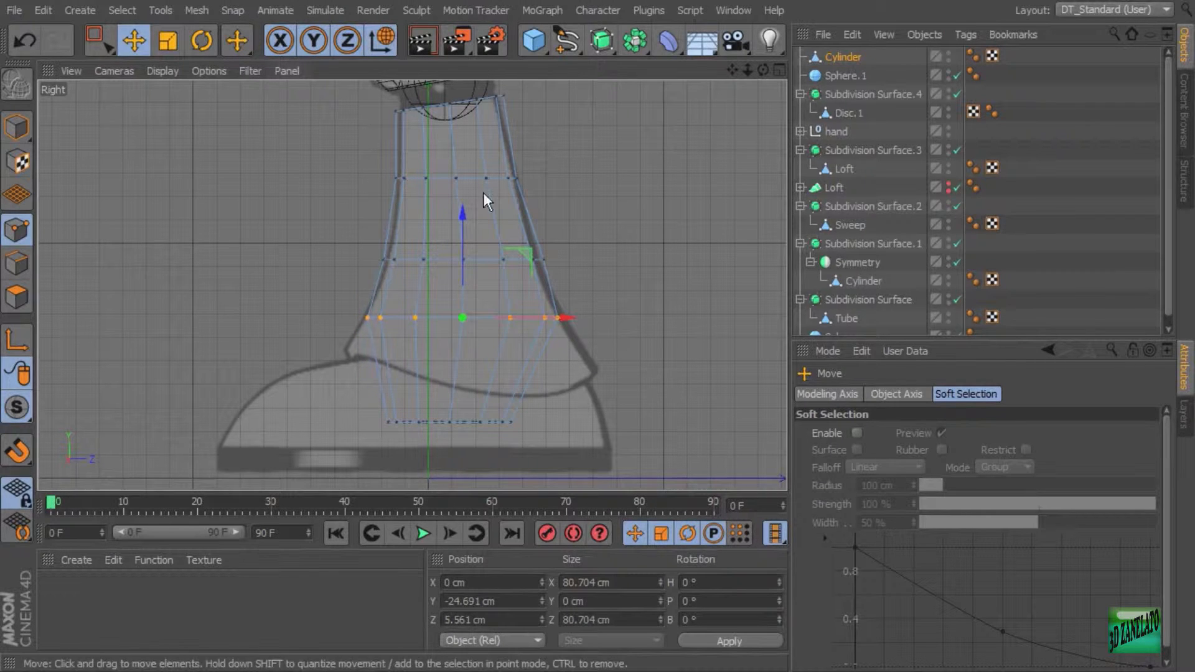
Step: Raise the fourth row of points to about Y -22.3 cm and widen it to about 84 cm
drag(461, 224, 460, 219)
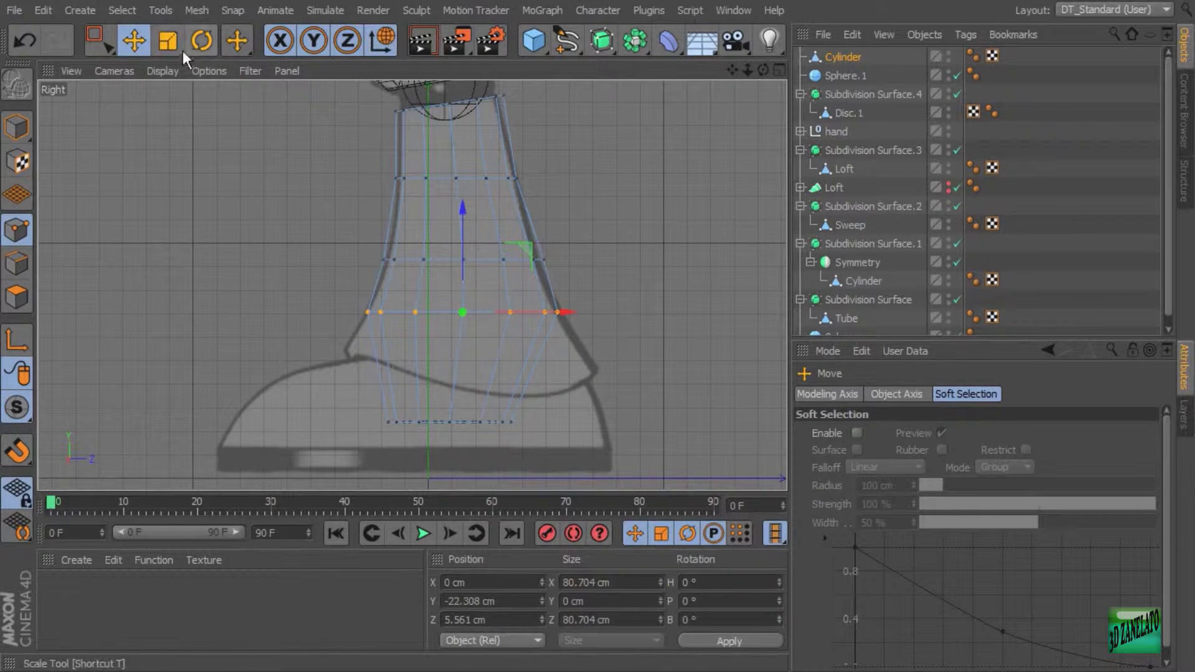
click(168, 41)
drag(483, 297, 524, 295)
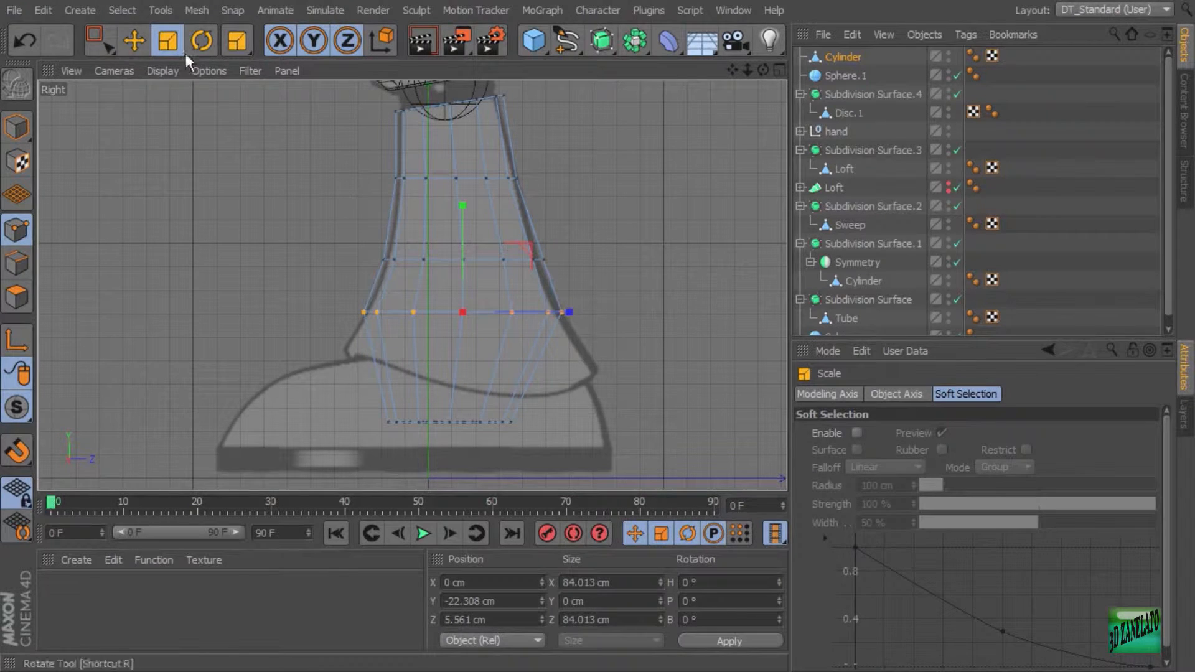
Step: Raise the bottom points to about Y -39.9 cm, widen them to about 110.2 cm and shift them to about Z 6.4 cm
click(107, 41)
alt+middle_drag(469, 282, 465, 201)
drag(433, 332, 368, 362)
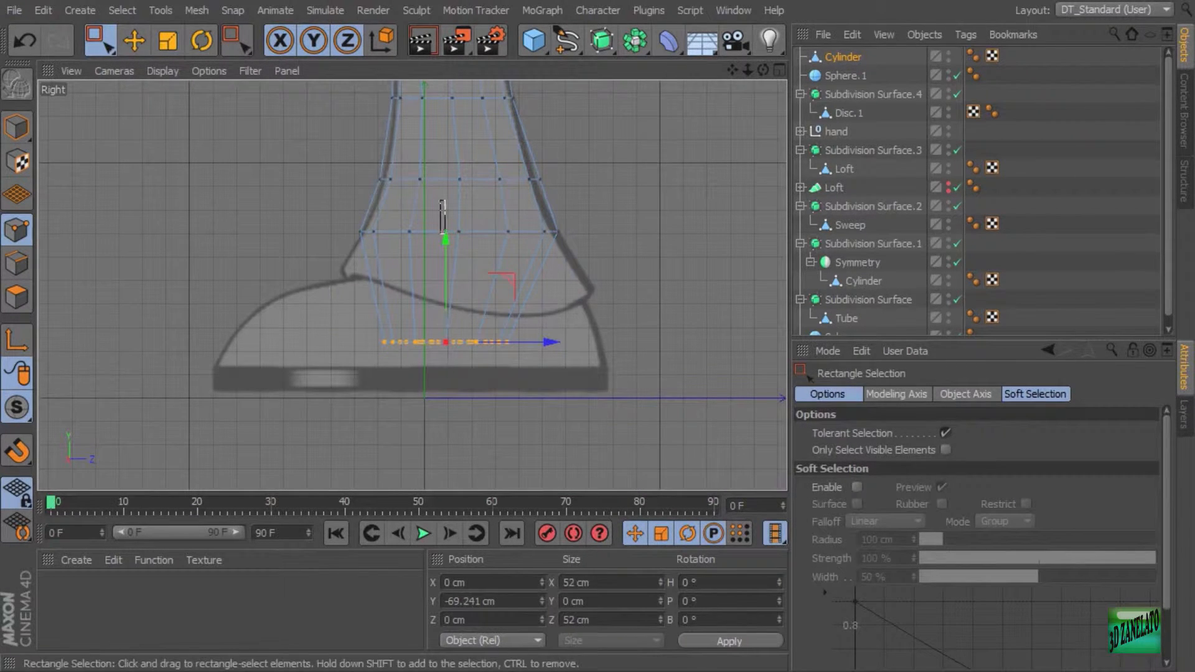
click(448, 215)
key(ctrl+z)
drag(447, 234, 441, 169)
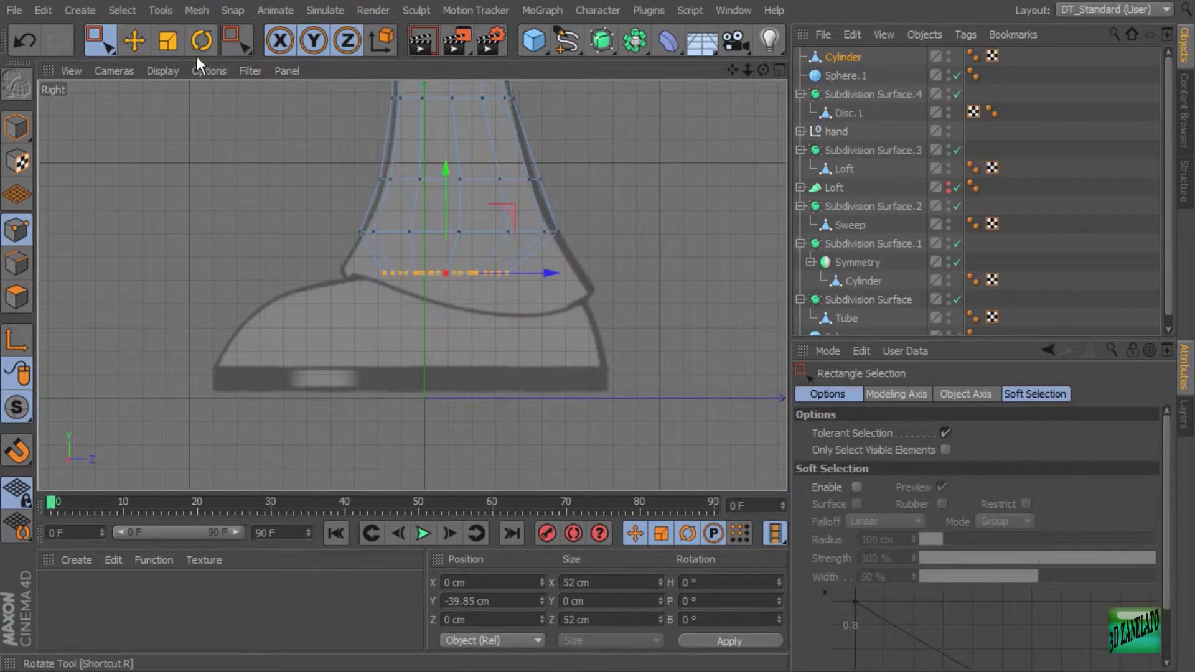
click(168, 41)
drag(451, 242, 564, 271)
key(e)
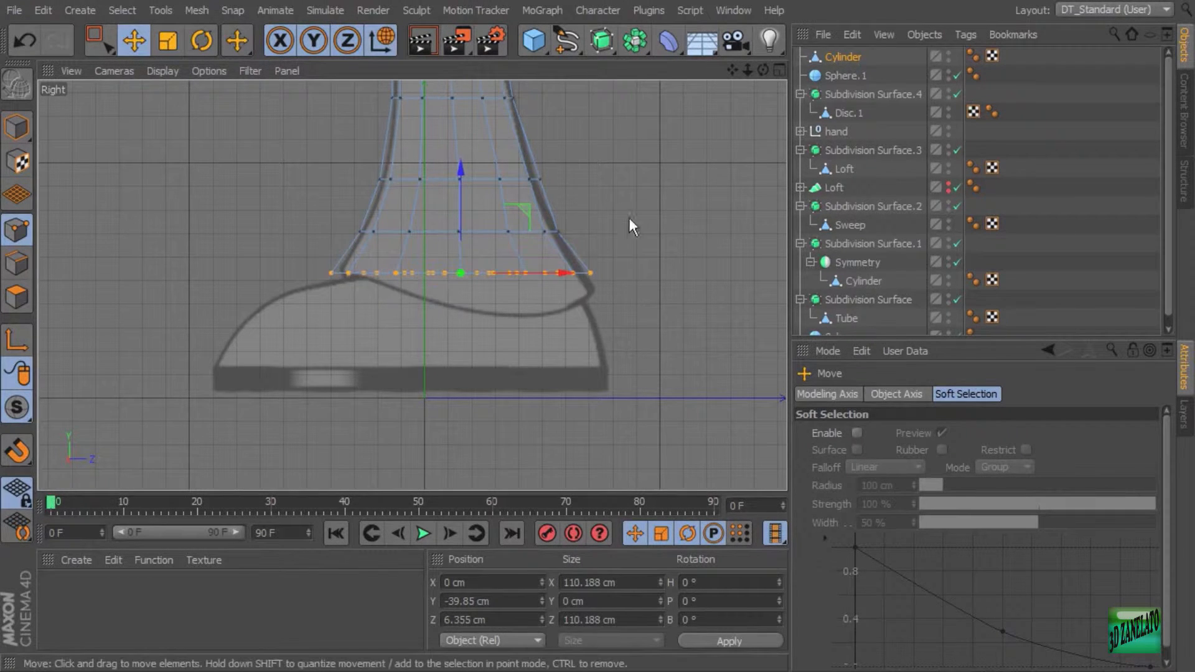
Step: Examine the flared lower leg in perspective from several angles, including how it sits below the knee joint
middle_click(665, 290)
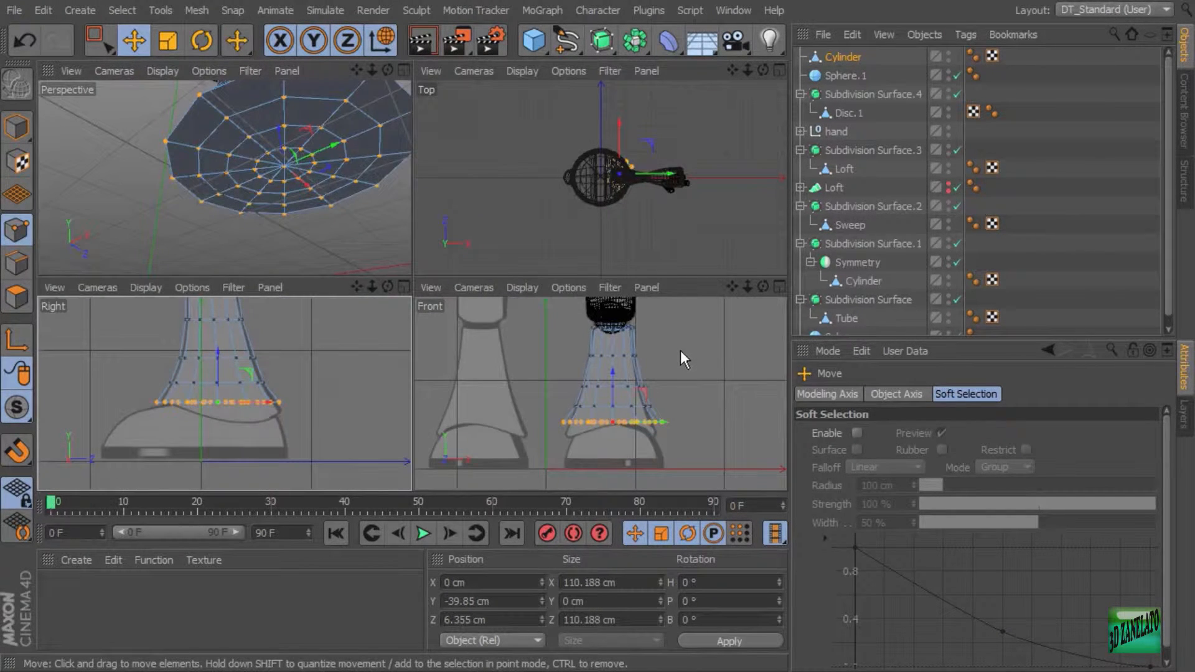
alt+drag(385, 180, 336, 299)
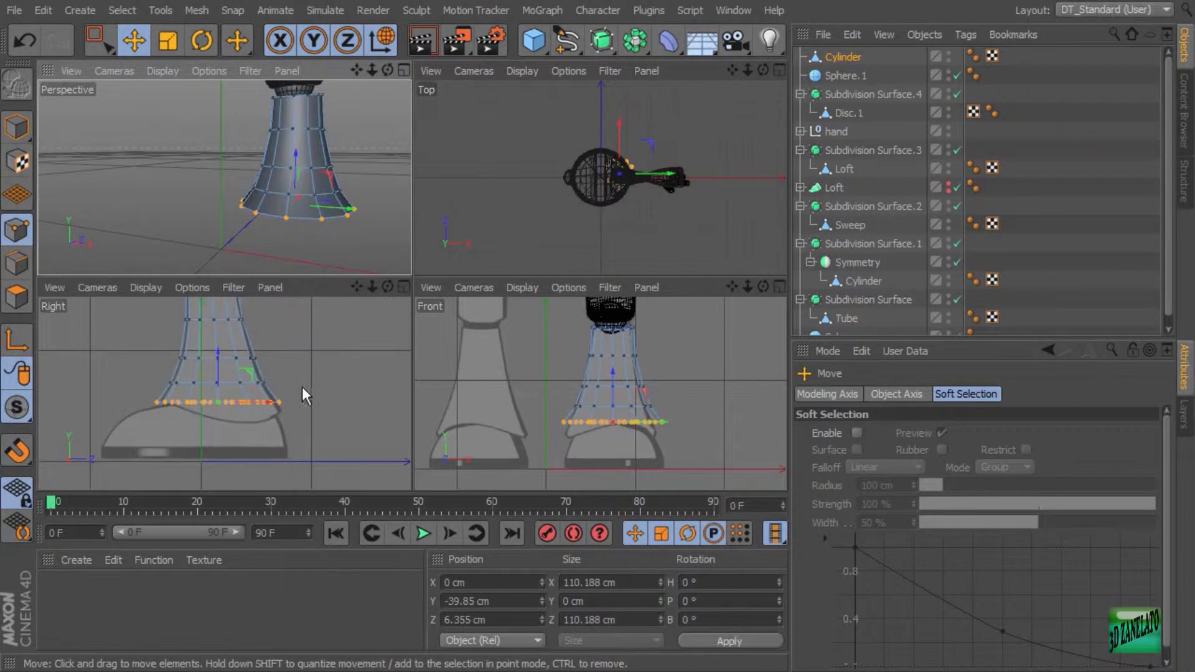
alt+middle_drag(335, 158, 369, 180)
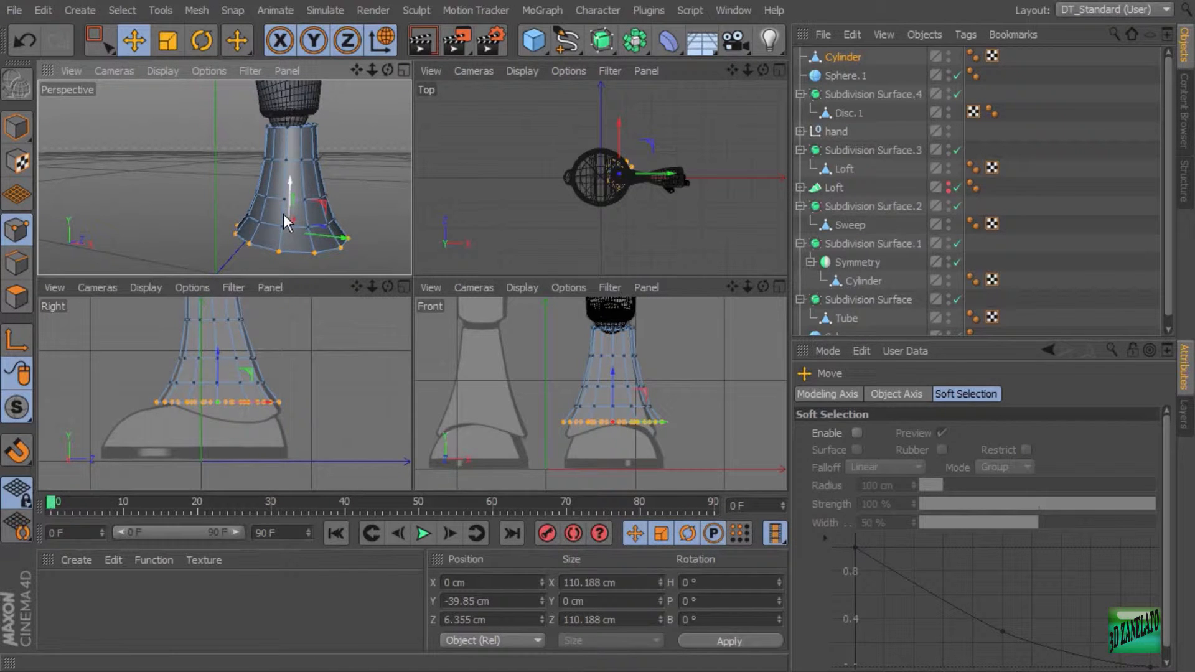
alt+drag(283, 214, 342, 191)
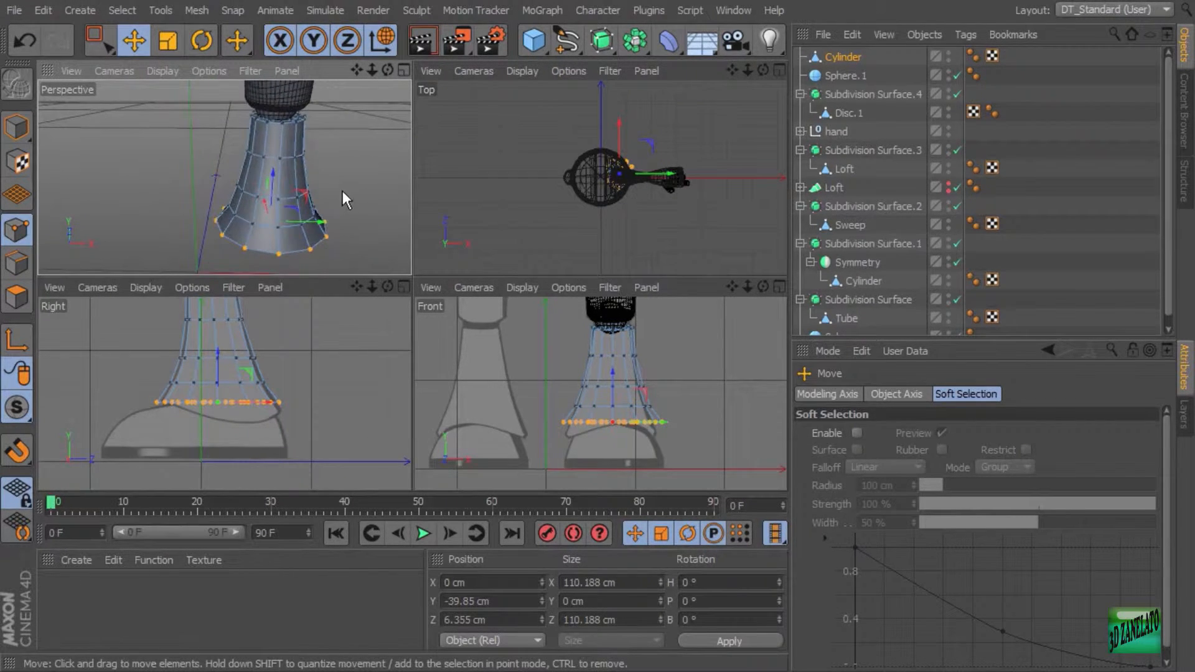
middle_click(342, 190)
scroll(577, 281, down, 6)
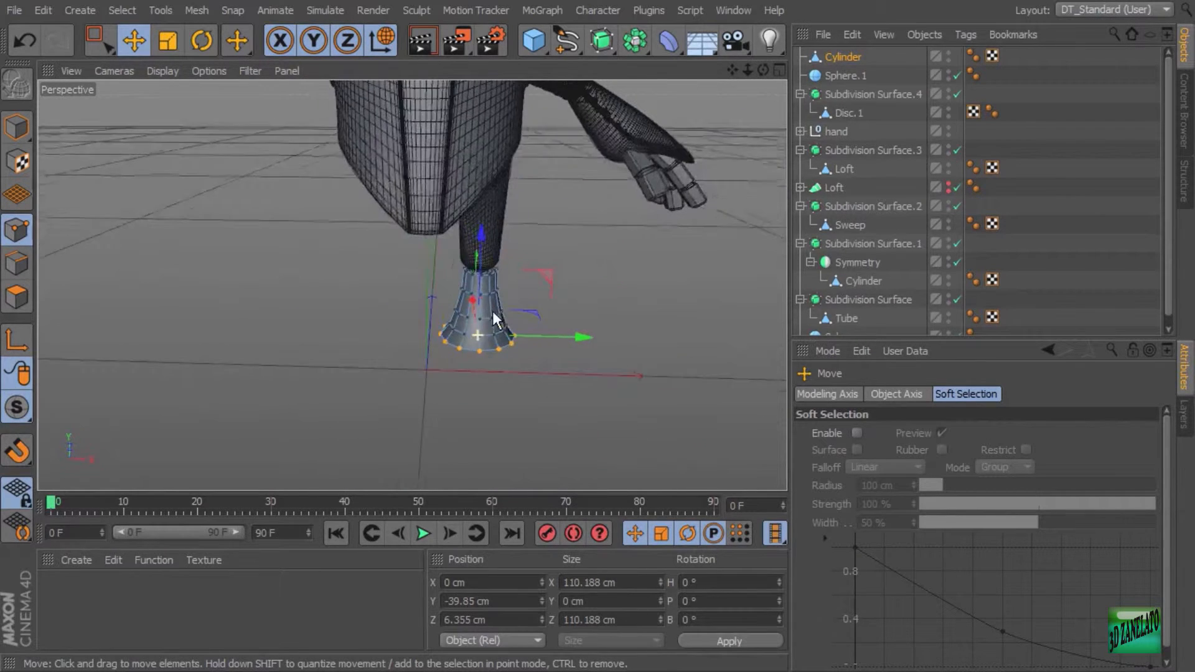
scroll(491, 311, up, 5)
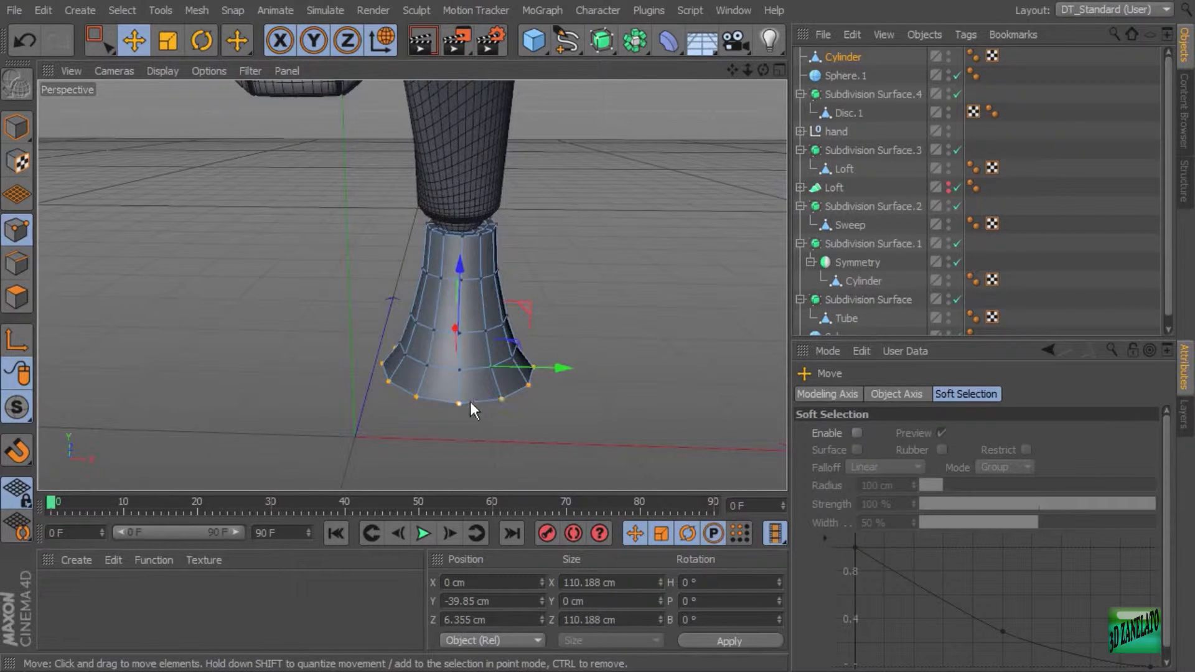
alt+drag(473, 402, 460, 267)
alt+drag(460, 311, 588, 393)
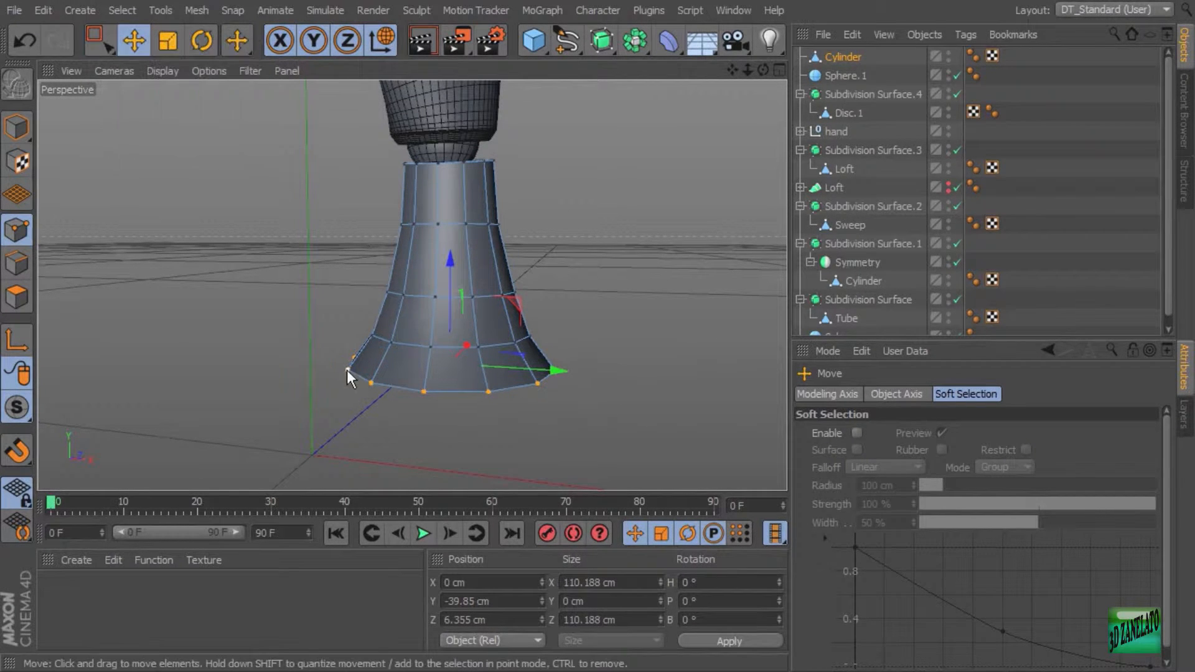
Step: Select the bottom rim points on both sides of the lower leg and lower them to about Y -51.9 cm
key(0)
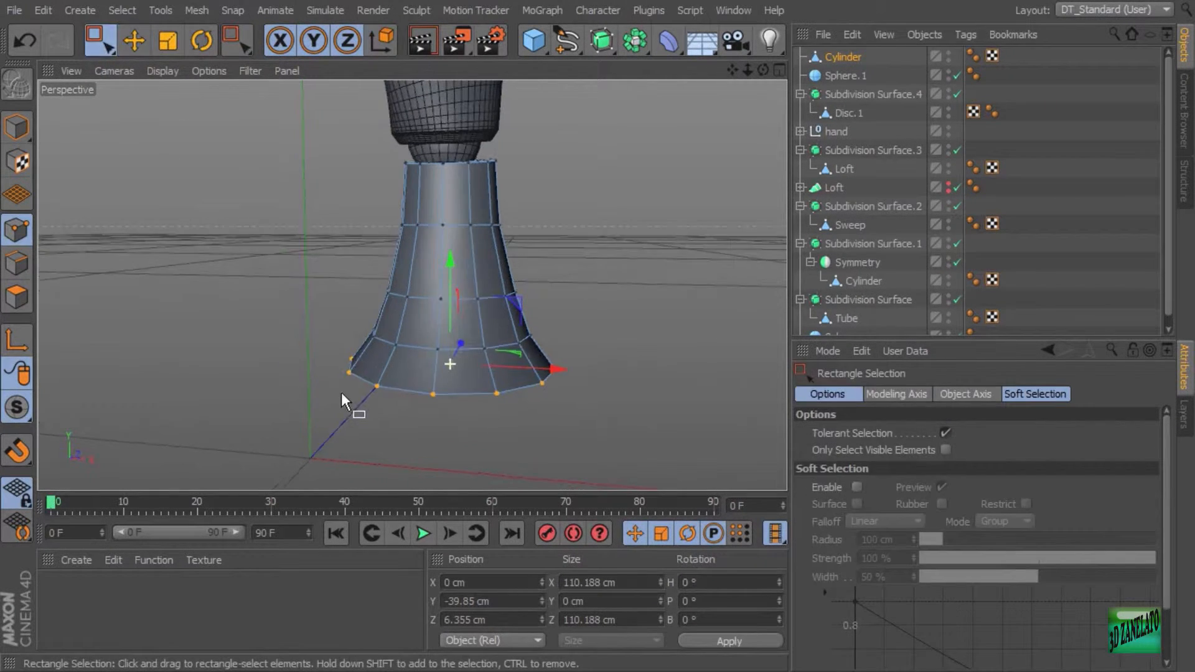
drag(358, 393, 360, 394)
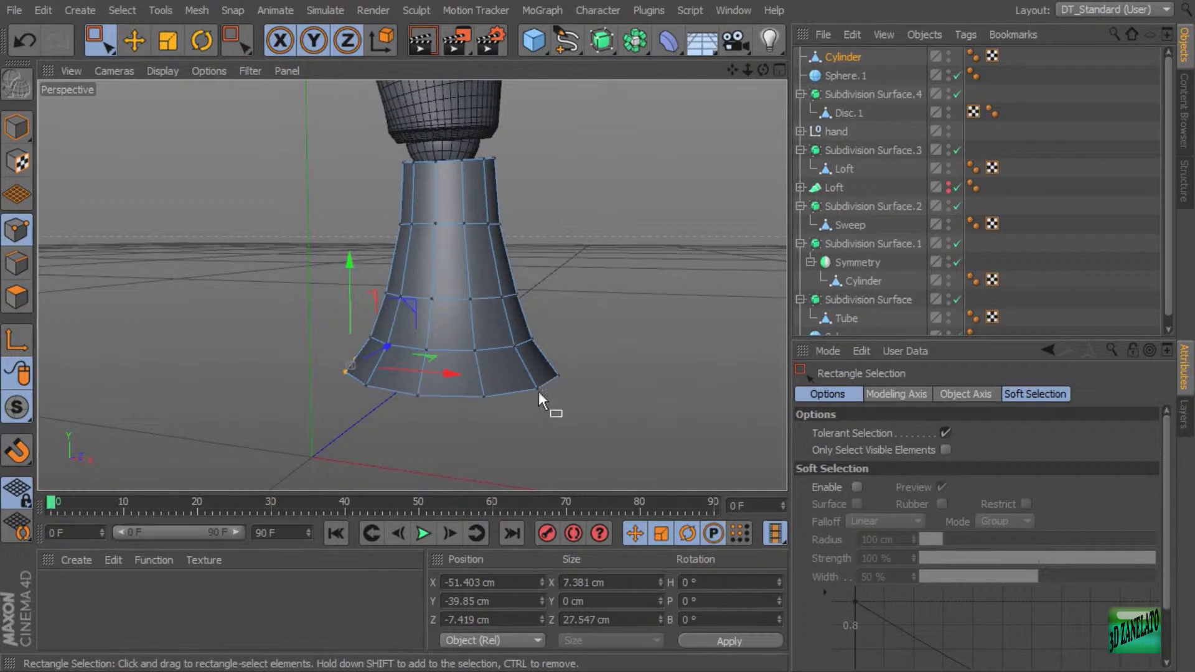
alt+drag(539, 390, 602, 357)
shift+drag(554, 405, 555, 405)
alt+drag(560, 407, 485, 320)
drag(450, 284, 62, 338)
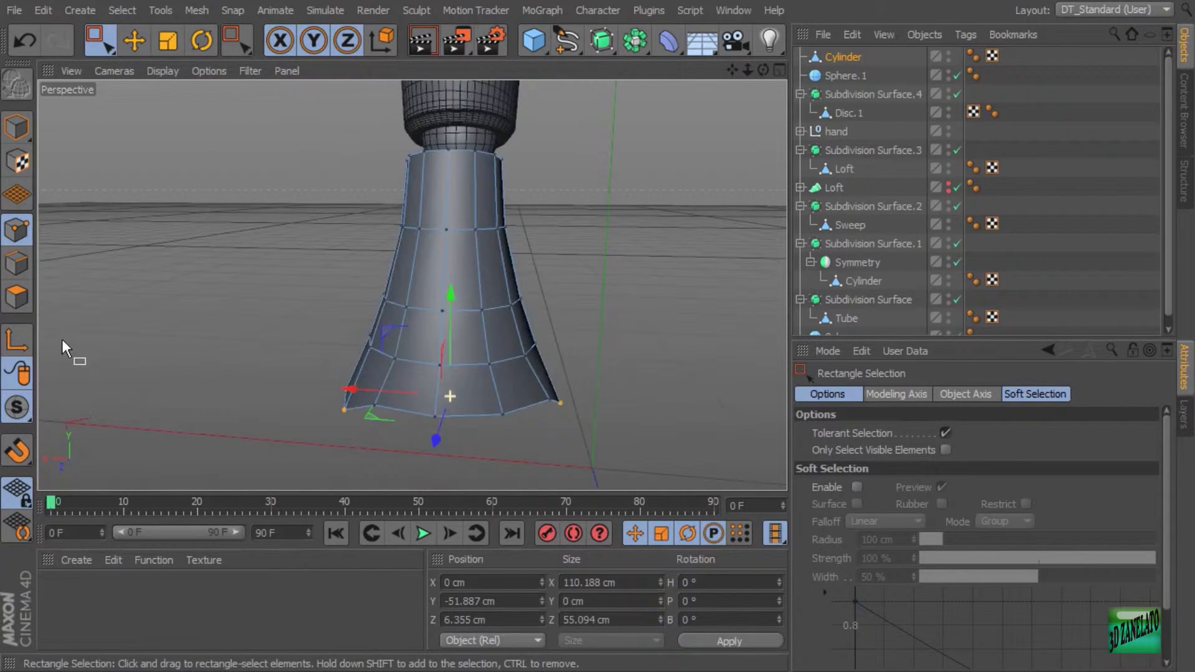
Step: Adjust the neighbouring rim points at the back and front of the base, lowering the front pair to about Y -42.1 cm
click(374, 408)
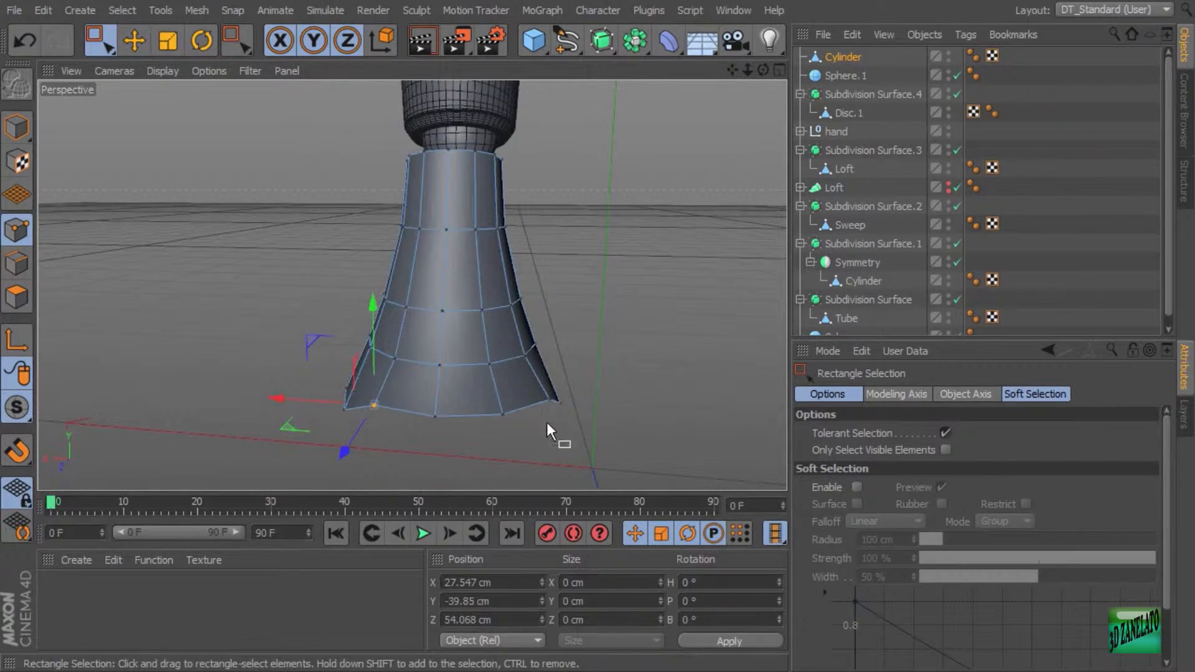
shift+click(547, 398)
drag(462, 303, 601, 461)
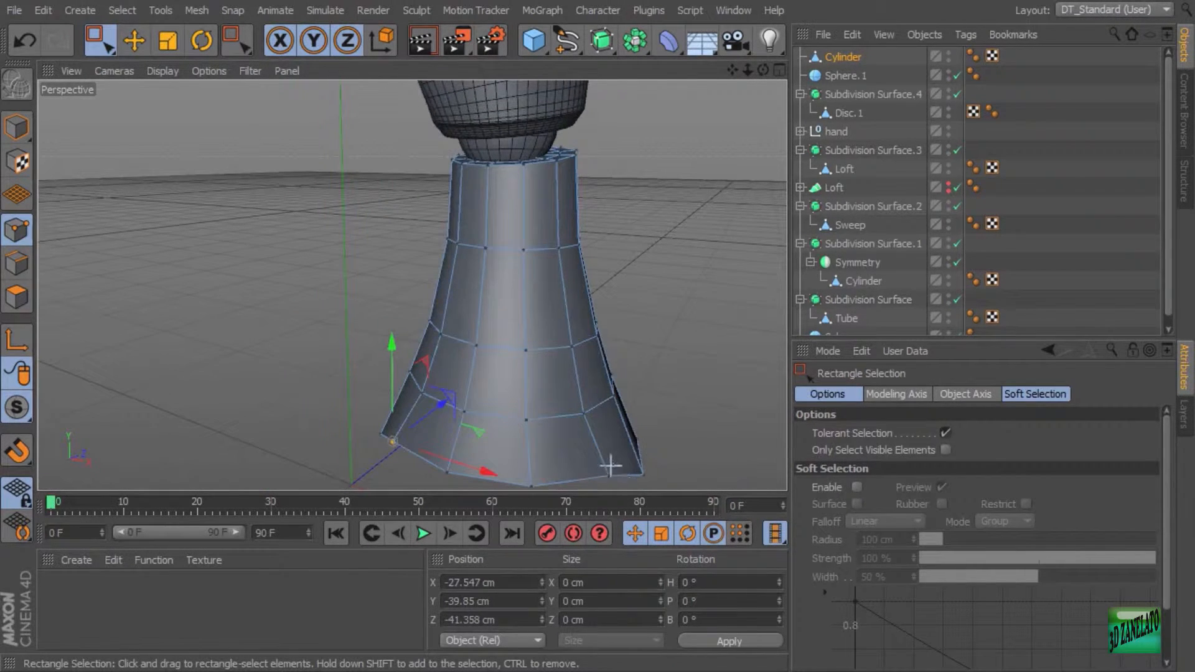
drag(496, 362, 455, 287)
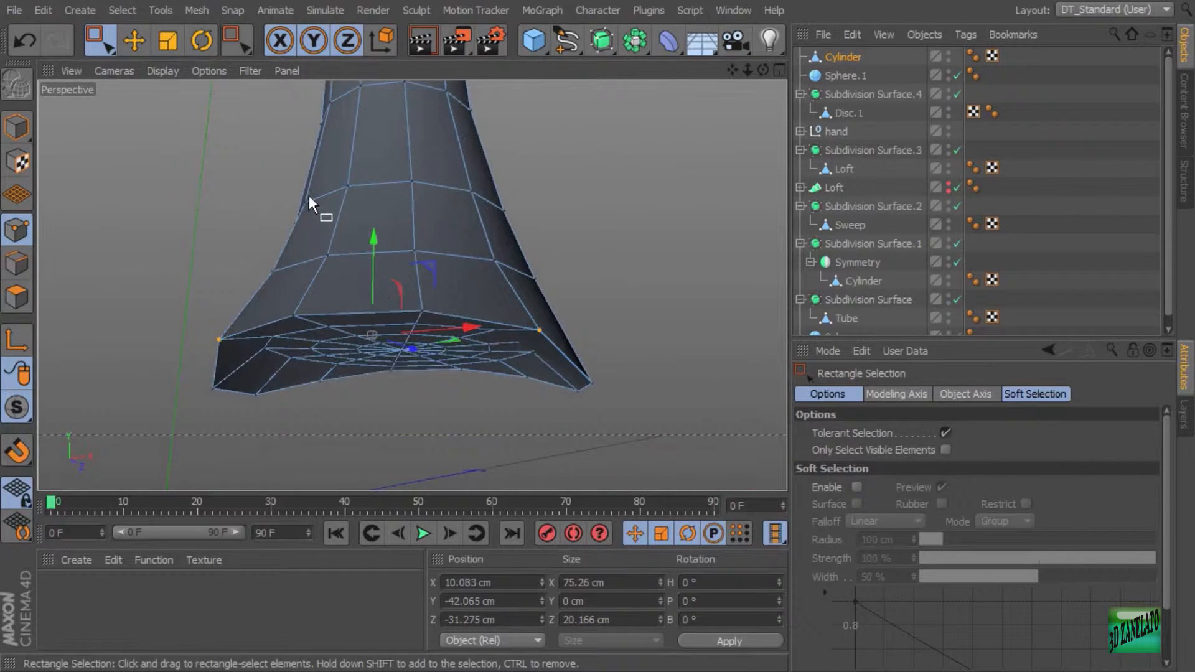
Step: Loop-select the edges around the bottom rim of the lower leg cylinder
click(18, 269)
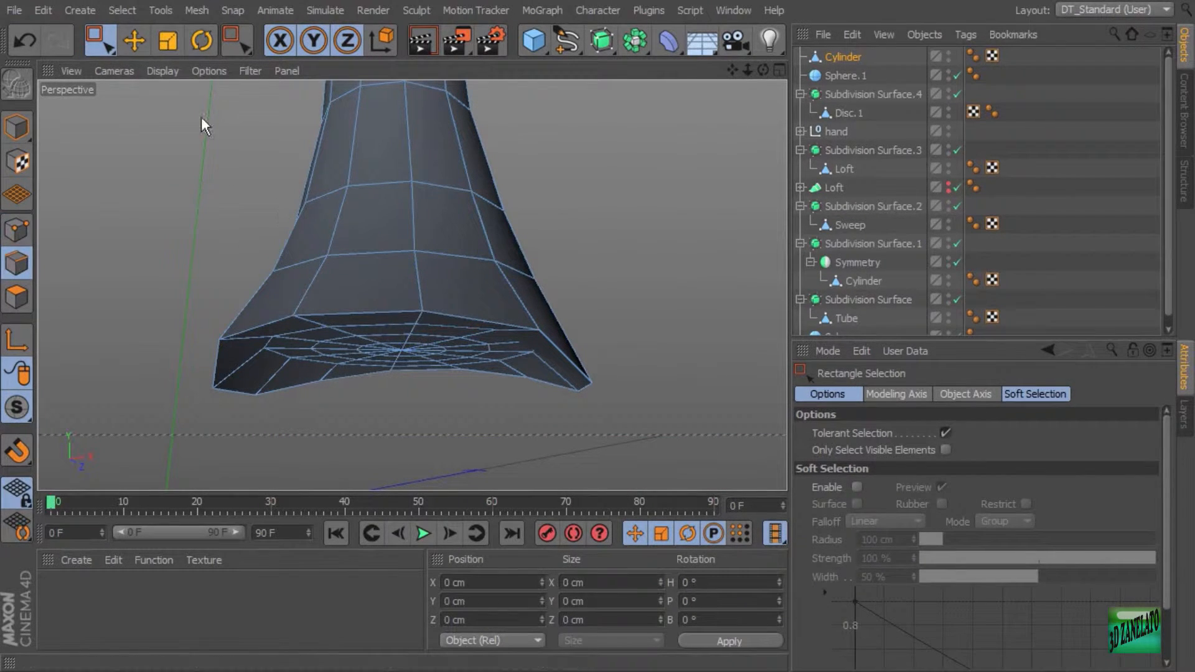
click(114, 36)
click(162, 64)
click(118, 9)
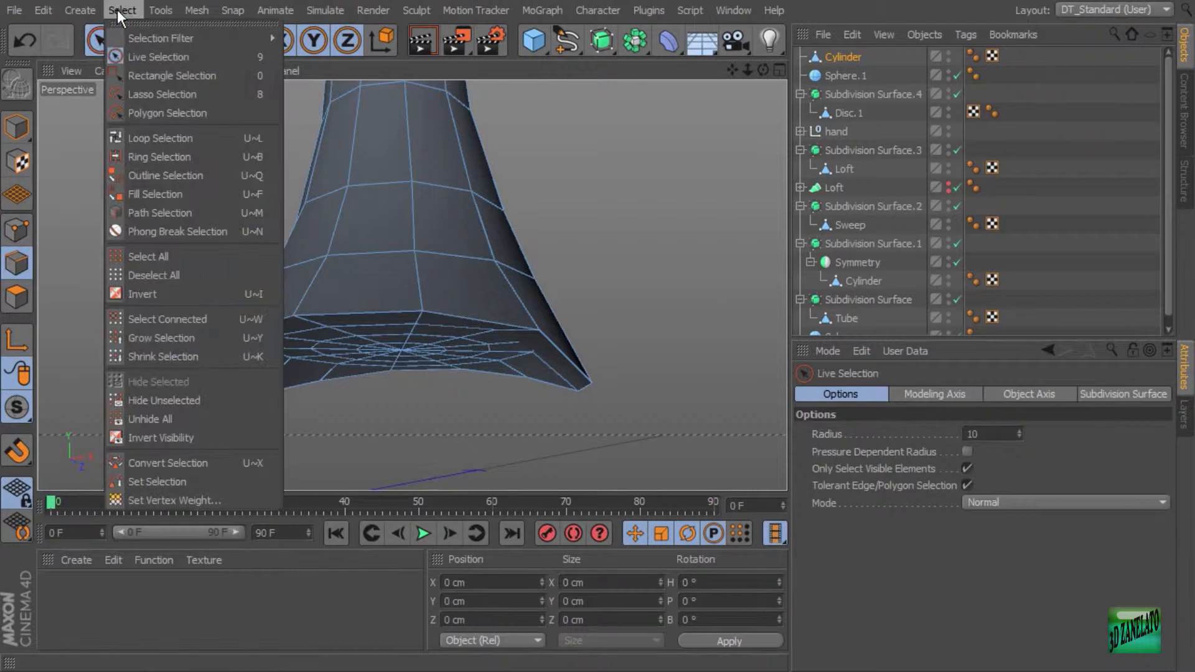
click(170, 138)
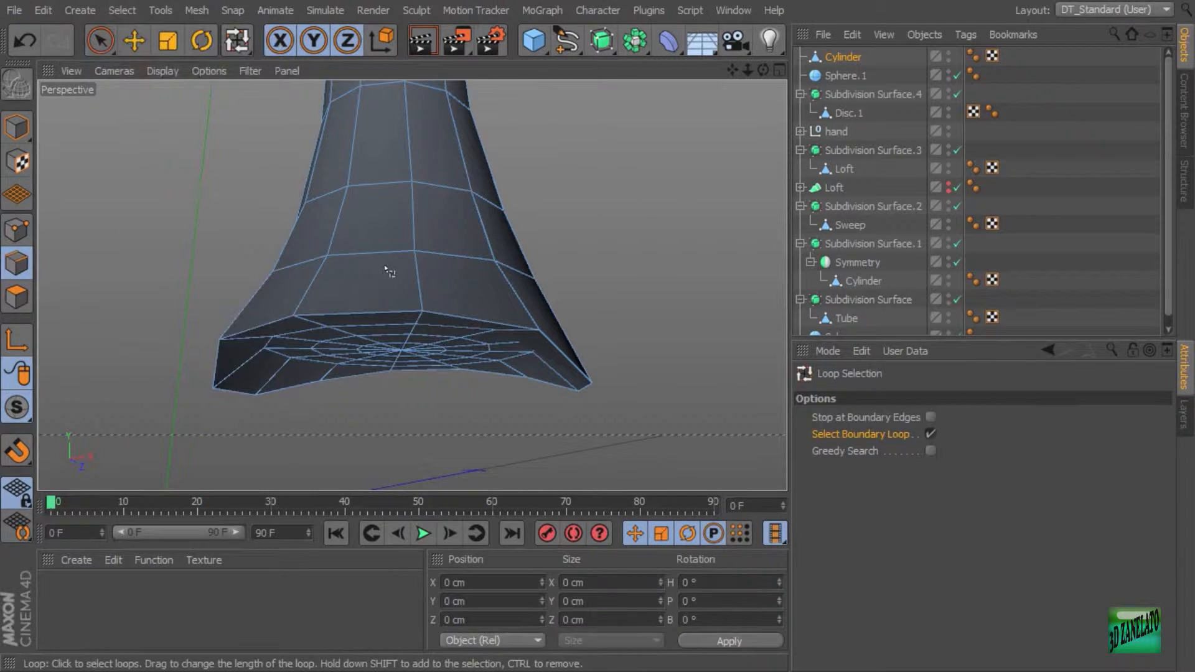
alt+drag(603, 325, 647, 317)
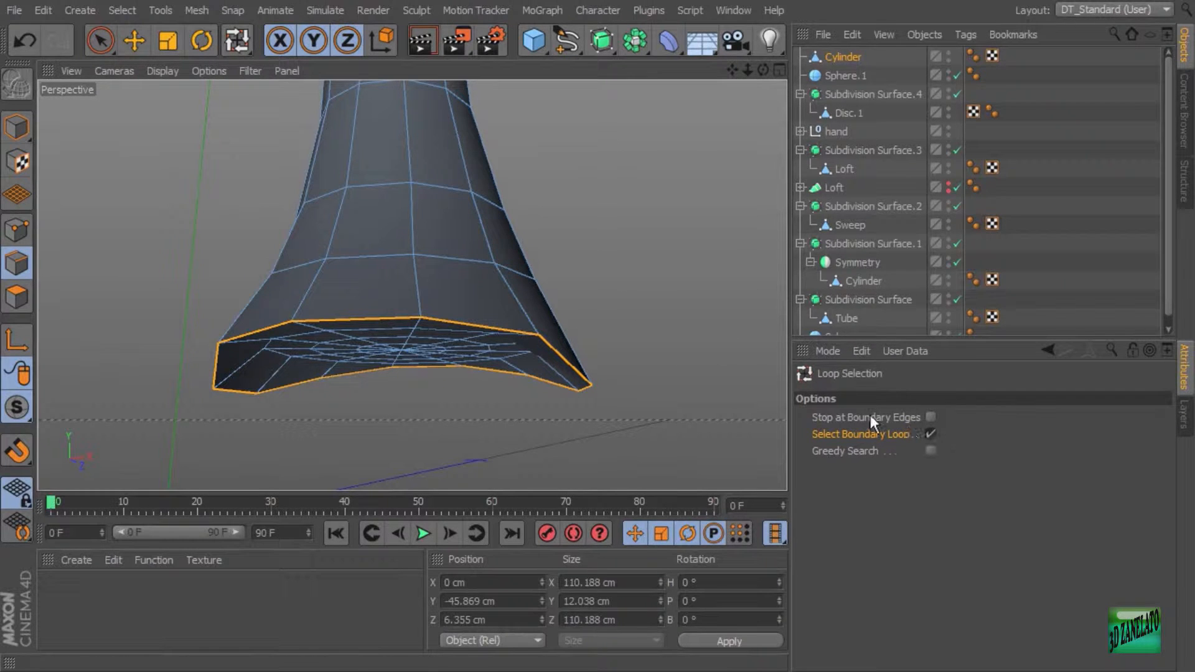
Step: Try to raise a single front rim point to test whether the bottom cap is attached, and undo the move
click(105, 39)
click(17, 232)
alt+drag(483, 311, 599, 269)
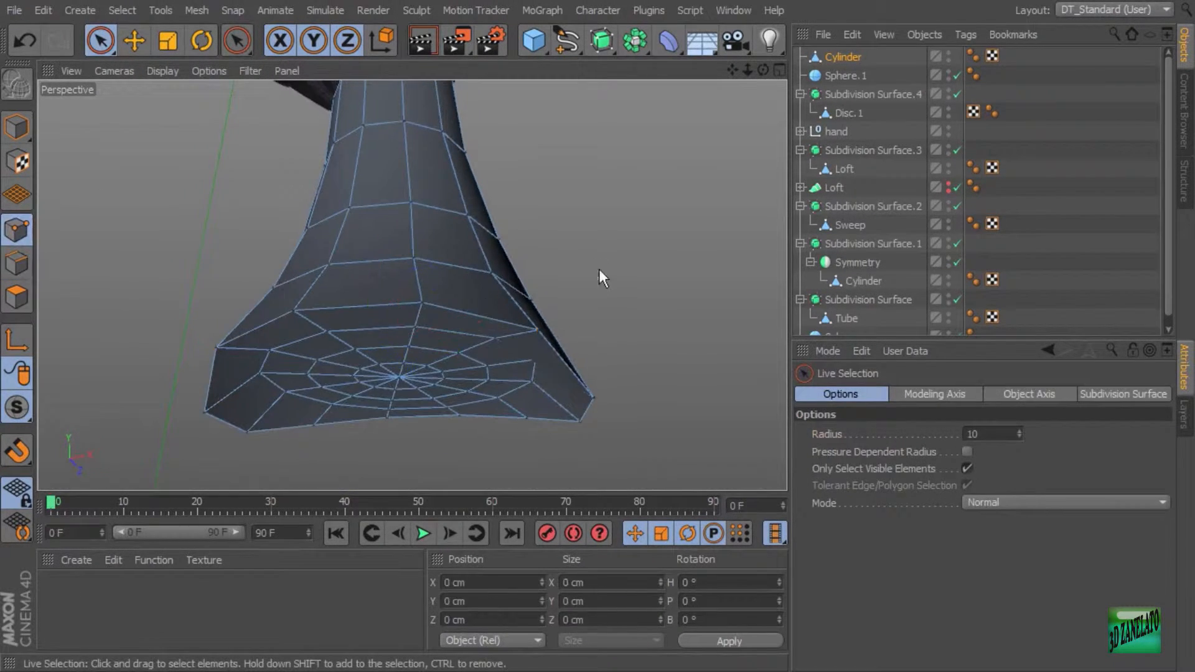
alt+drag(575, 371, 629, 339)
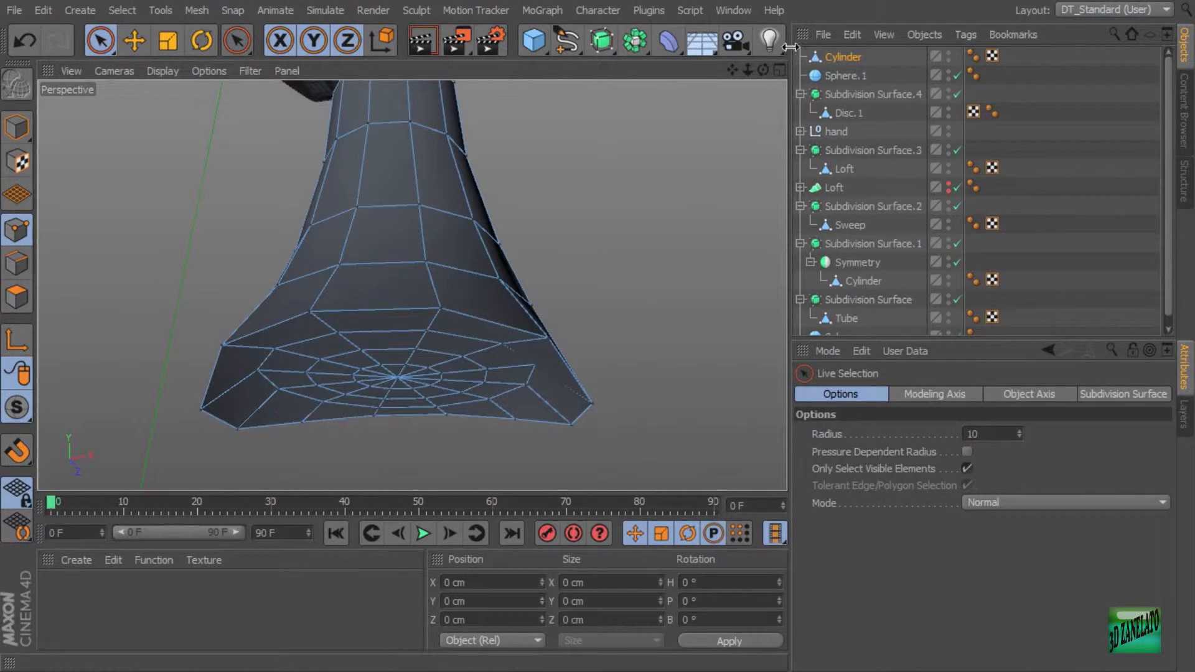
alt+drag(550, 244, 543, 249)
scroll(539, 282, up, 3)
click(392, 330)
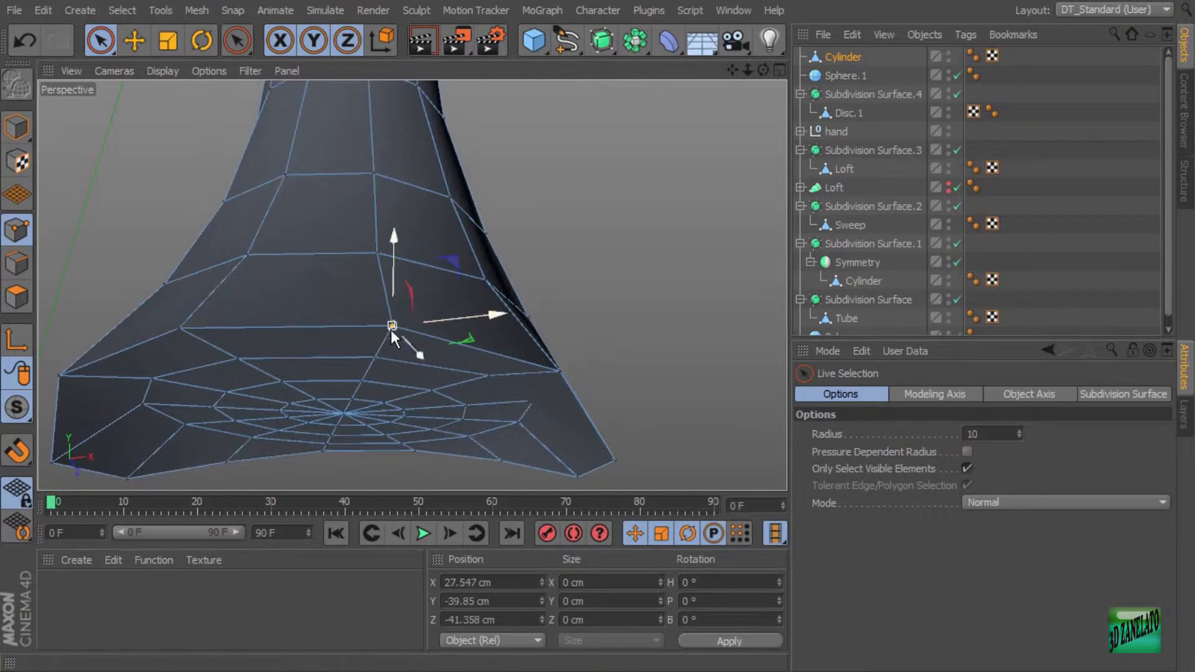
drag(395, 280, 398, 265)
alt+drag(440, 312, 463, 366)
key(ctrl+z)
Step: Place the lower leg cylinder inside a new Connect object and convert it to an editable mesh
alt+right_drag(619, 358, 554, 352)
alt+middle_drag(554, 349, 532, 386)
alt+drag(531, 386, 550, 365)
alt+drag(566, 303, 602, 300)
click(635, 41)
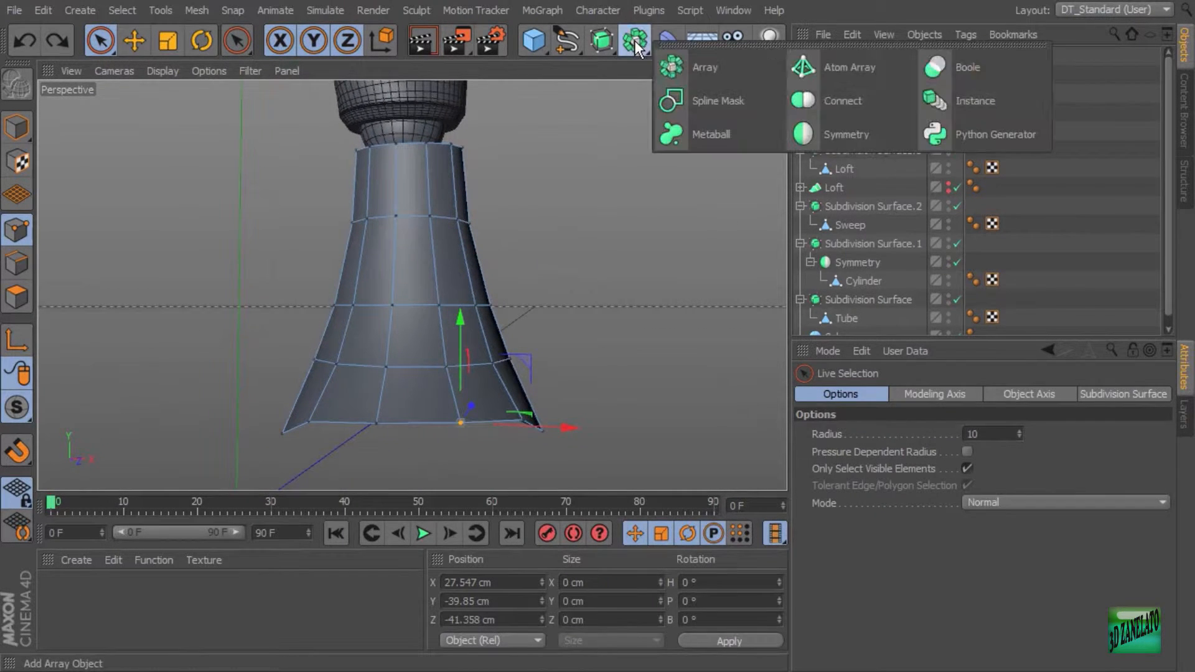
click(848, 99)
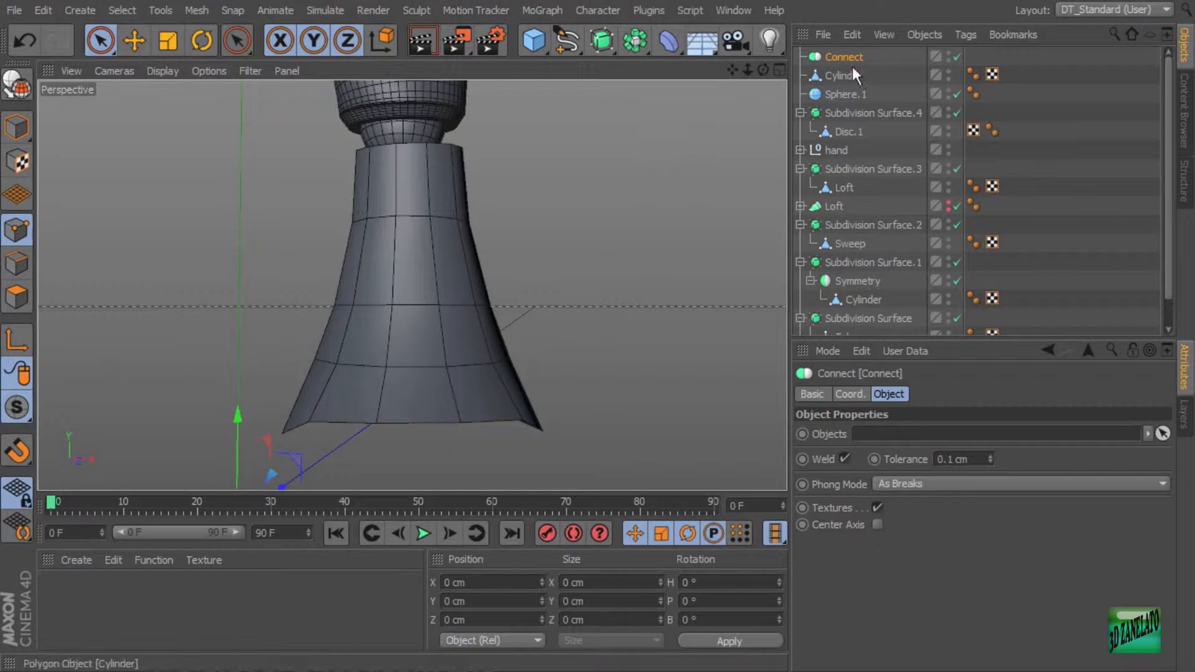
drag(843, 73, 854, 56)
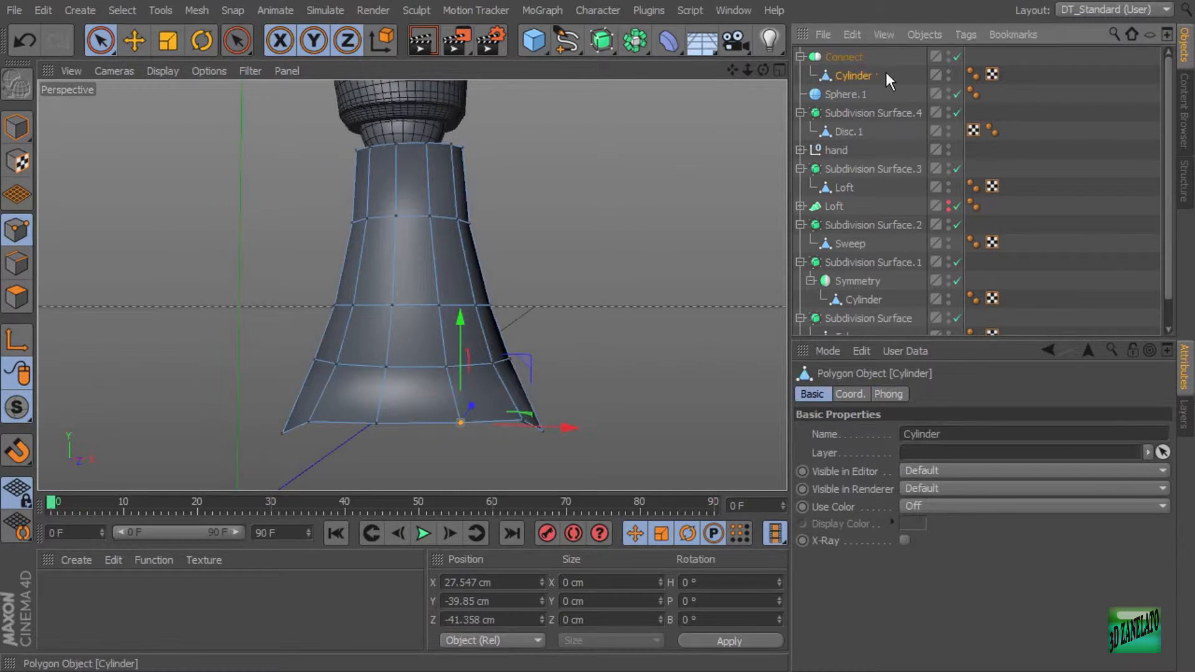
click(850, 58)
alt+drag(559, 398, 610, 376)
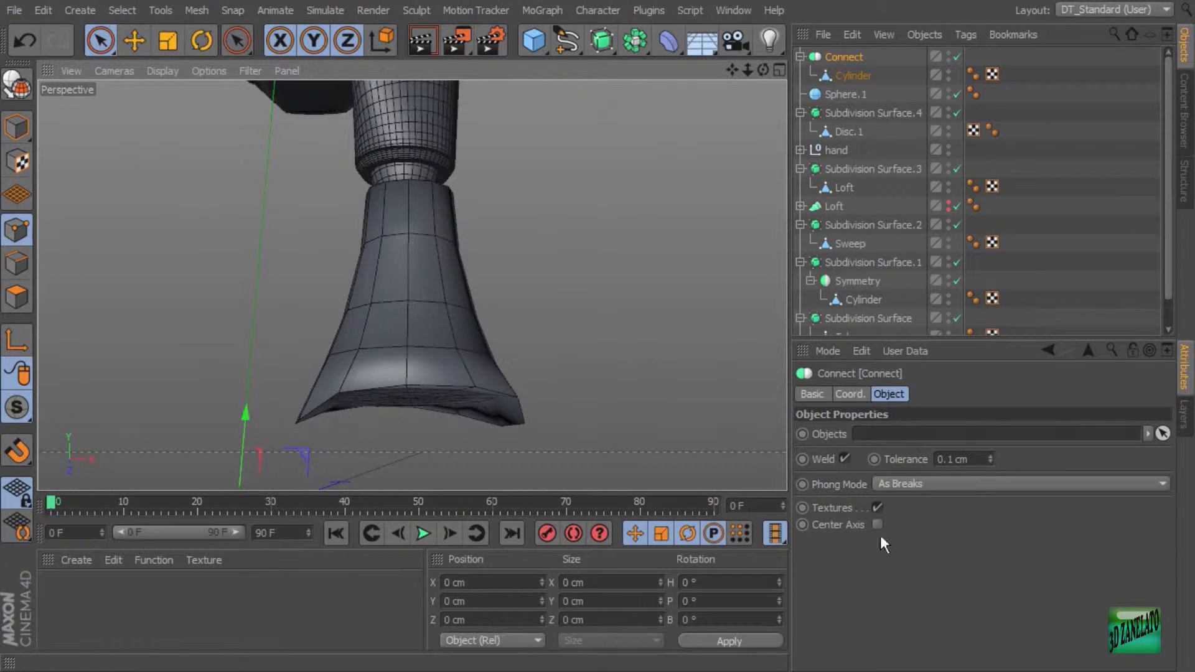
click(9, 92)
Step: Try moving a front rim point on the connected mesh to test the weld between wall and bottom cap
alt+drag(514, 381, 496, 310)
alt+middle_drag(515, 333, 547, 259)
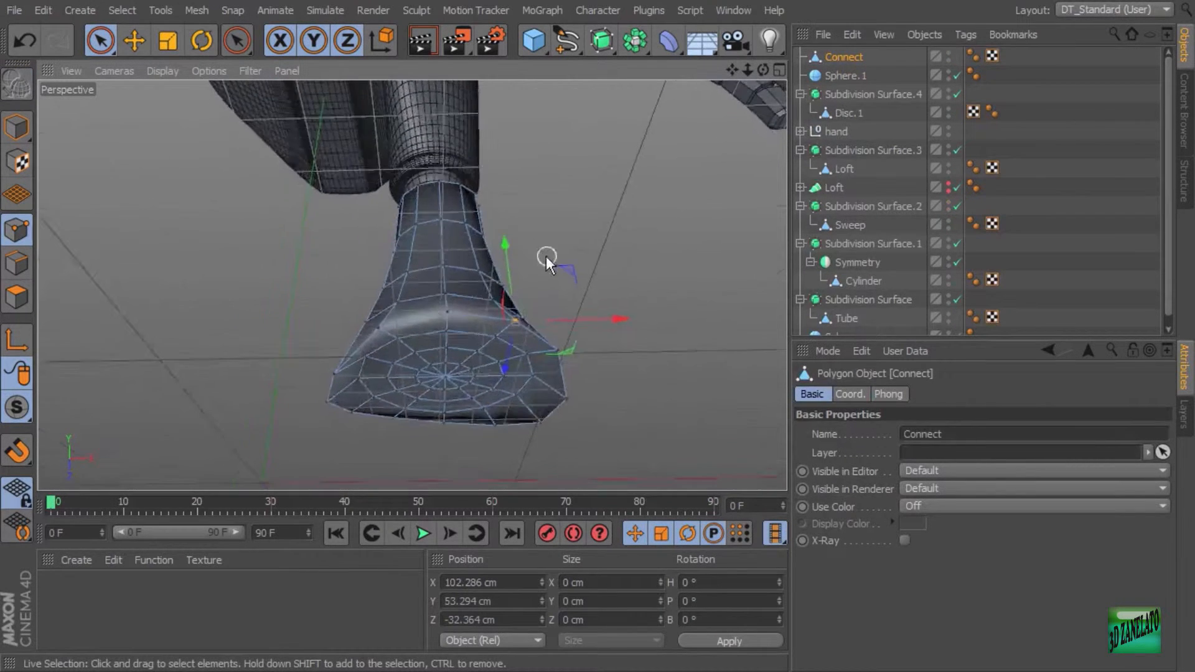
alt+drag(547, 259, 554, 330)
alt+right_drag(557, 331, 635, 349)
click(592, 362)
click(247, 295)
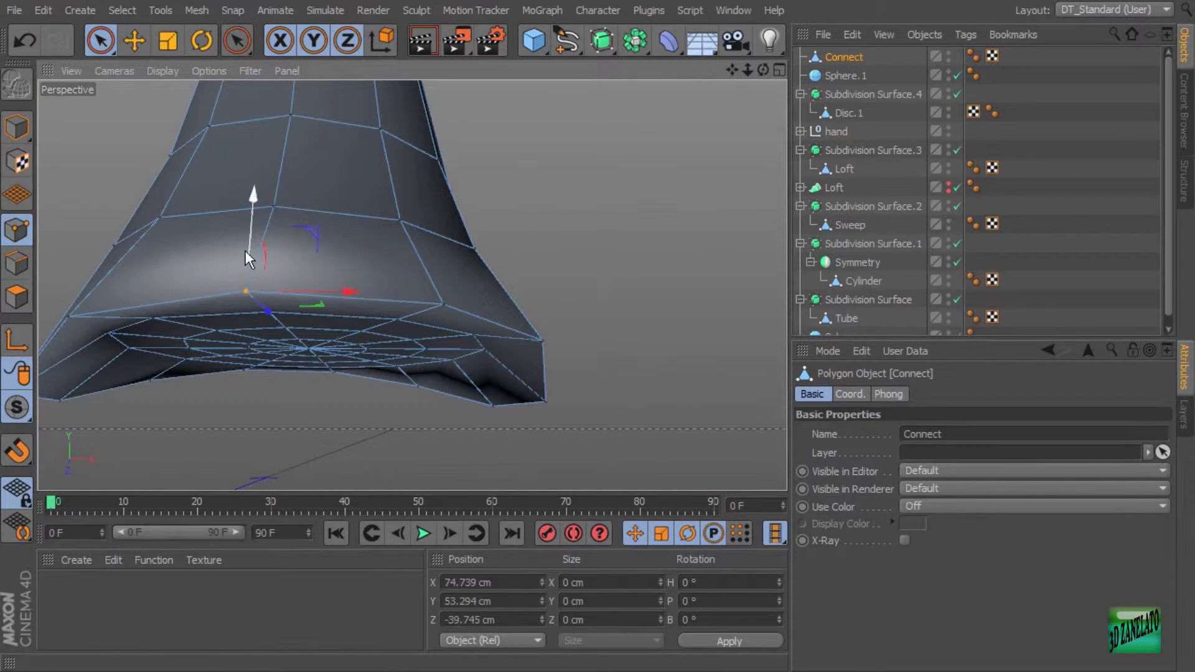
alt+drag(639, 247, 518, 238)
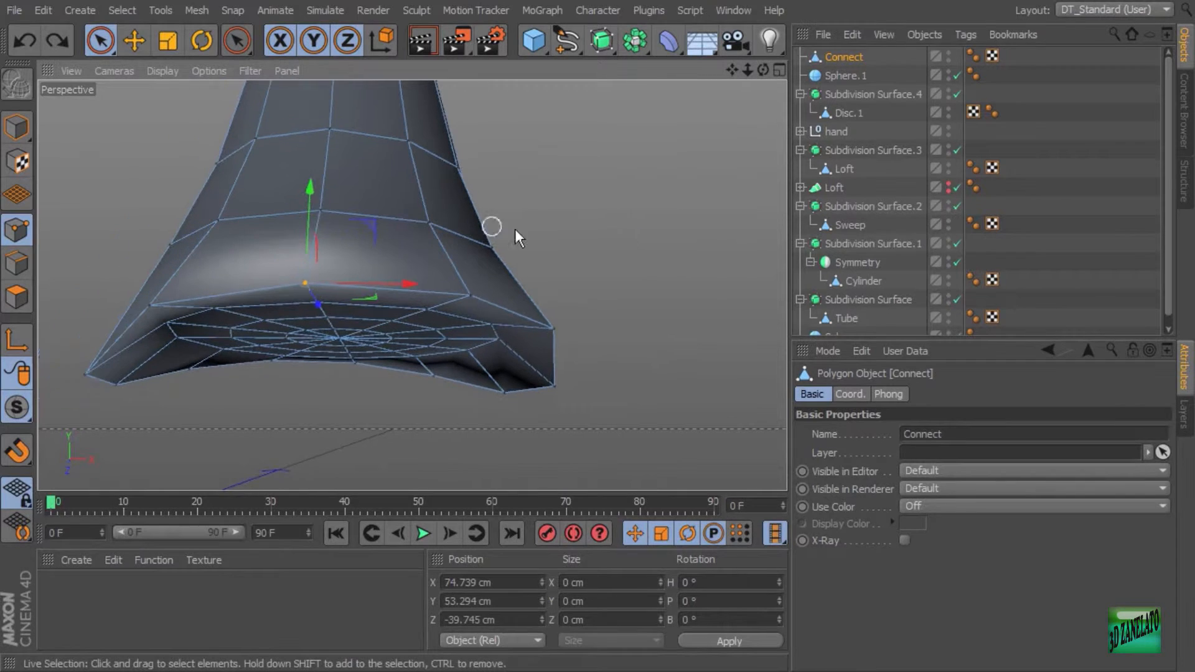
Step: Loop-select the edges around the connected mesh's bottom rim with Select Boundary Loop turned off
click(27, 260)
click(122, 10)
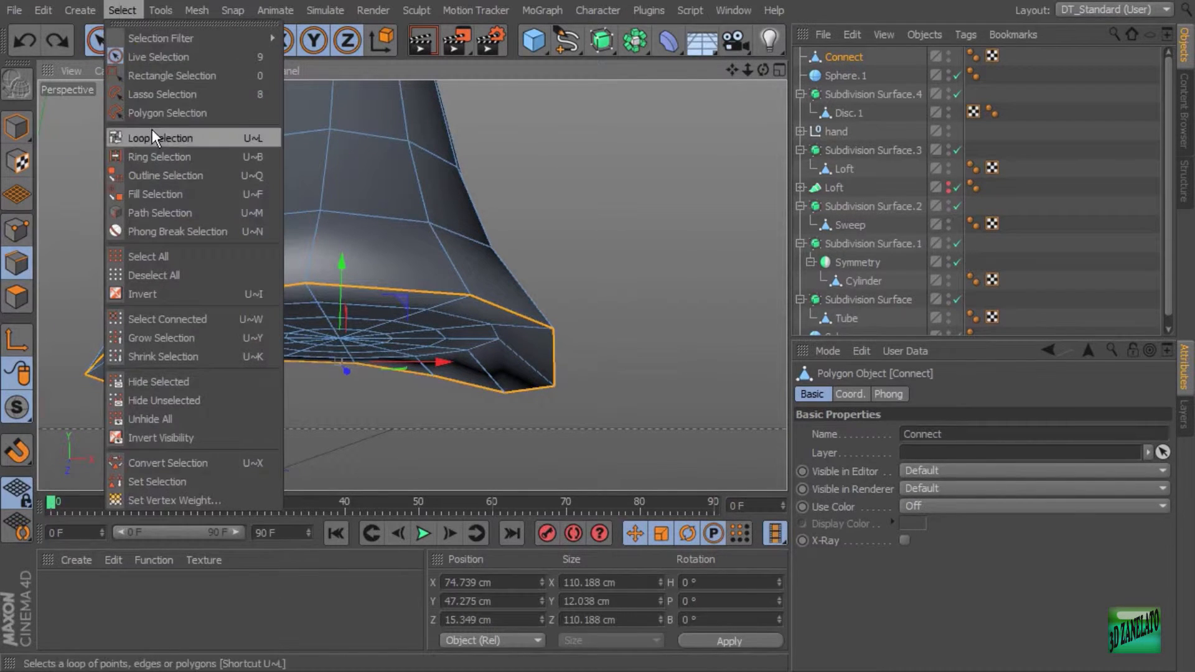
click(179, 138)
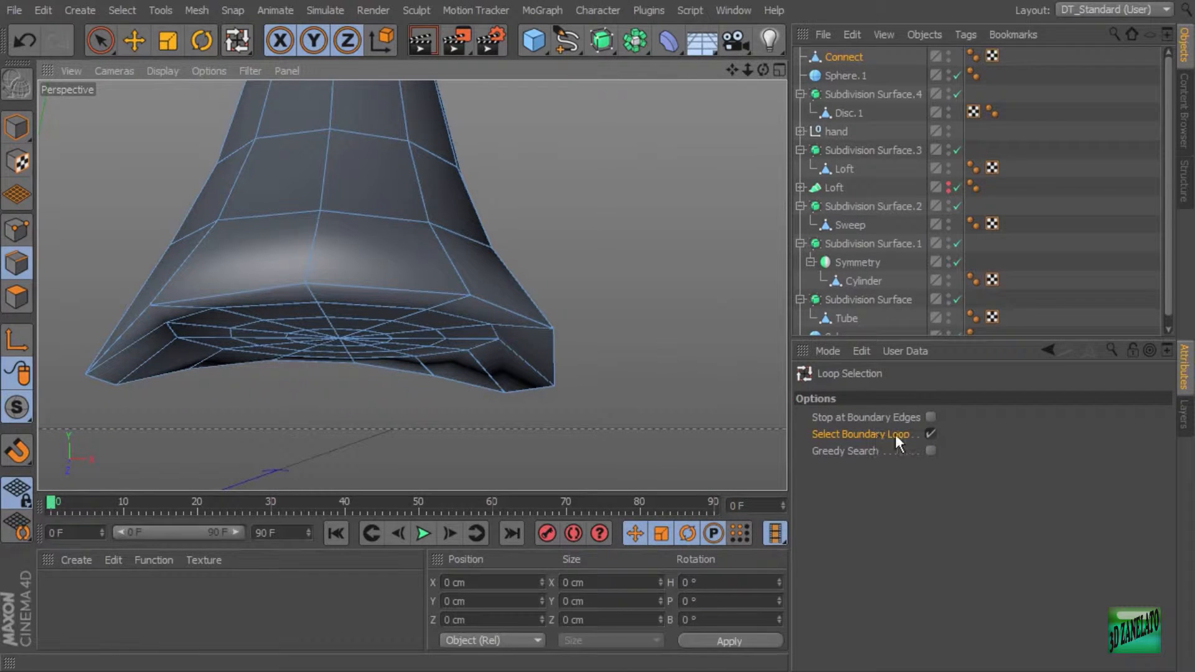
click(930, 434)
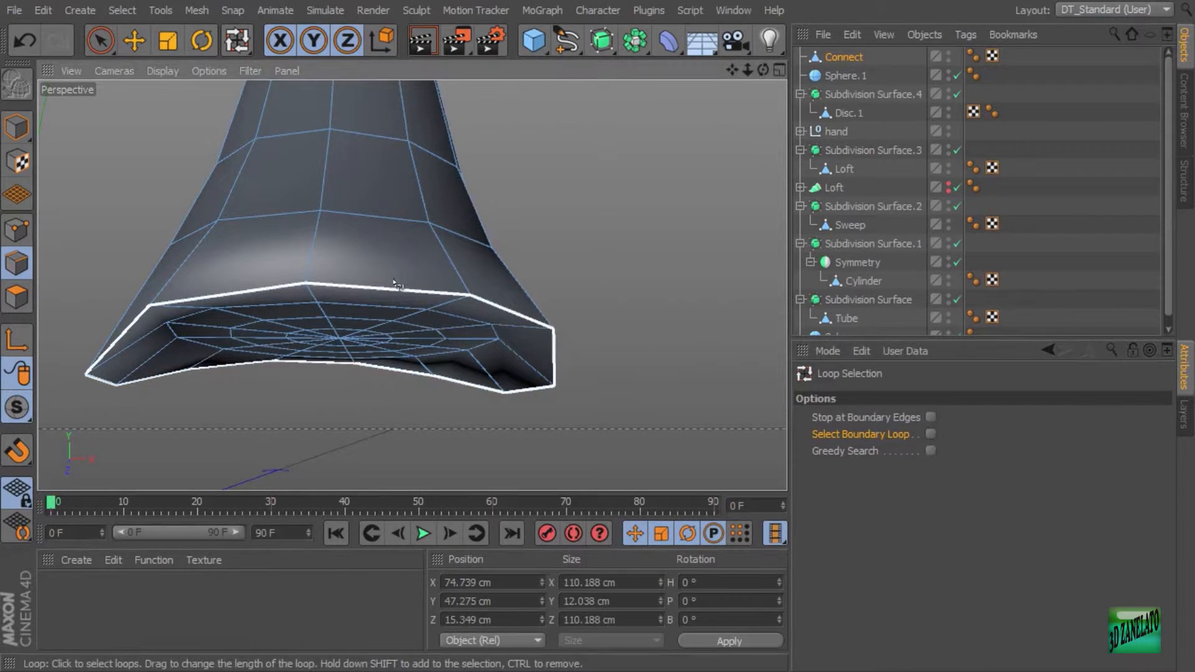
Step: Bevel the edge loop around the lower leg's bottom rim with a chamfer offset of about 5.7 cm
click(395, 282)
alt+drag(394, 281, 529, 267)
right_click(562, 195)
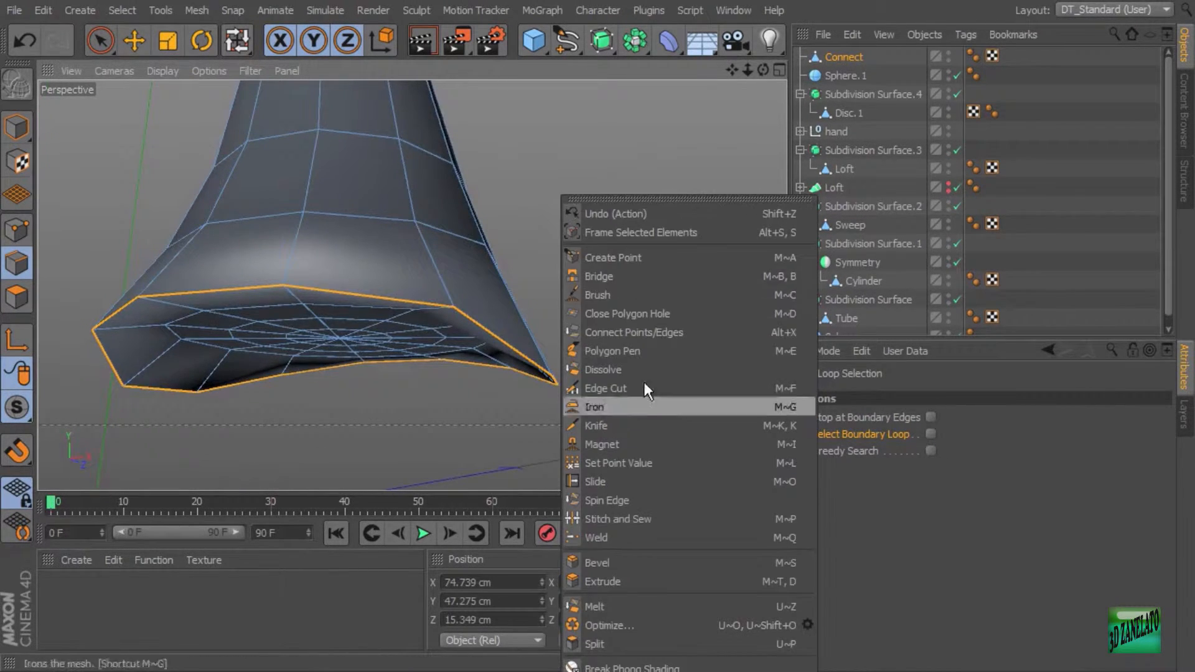
click(650, 561)
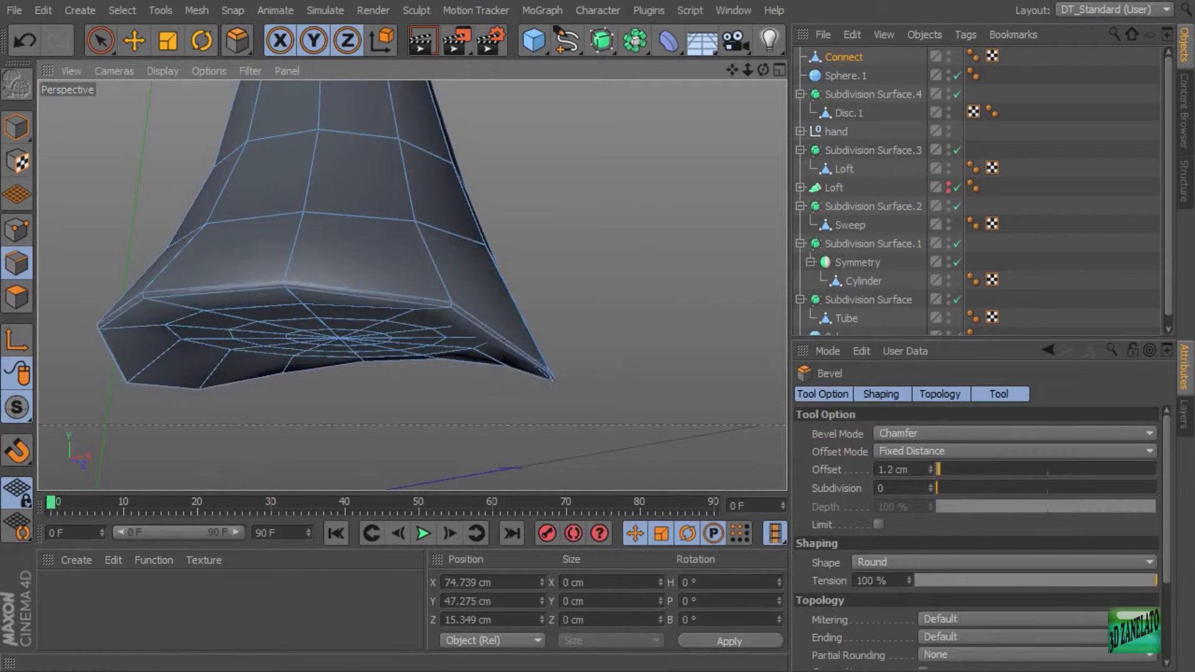
drag(597, 311, 610, 311)
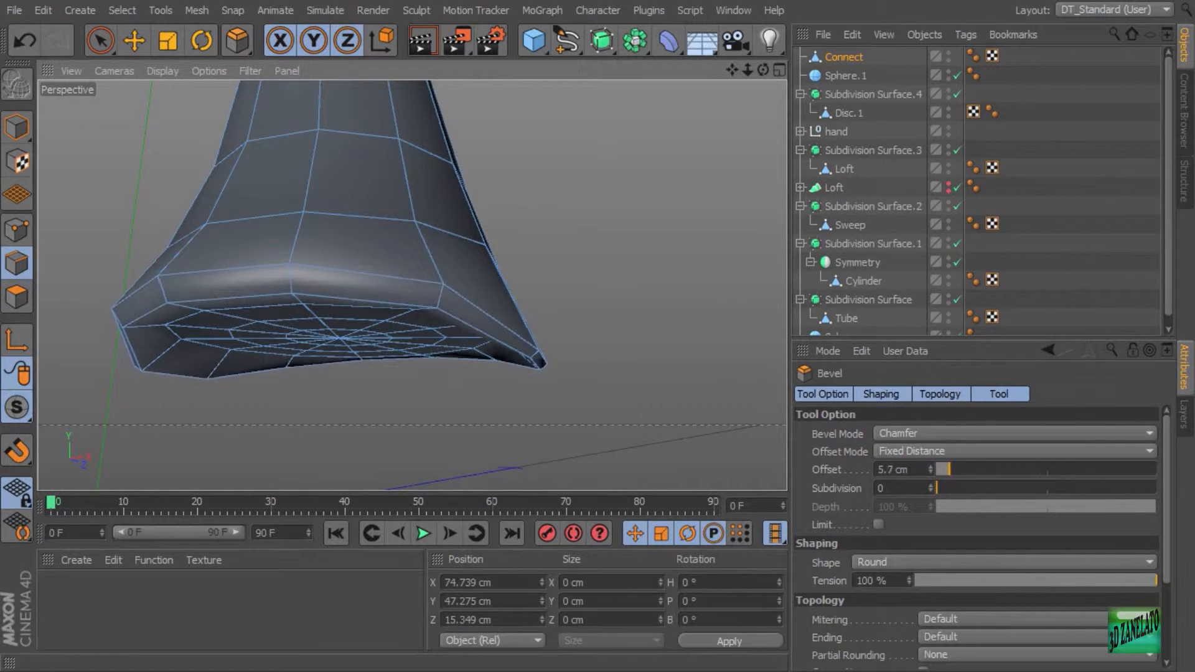
drag(550, 272, 179, 148)
click(95, 40)
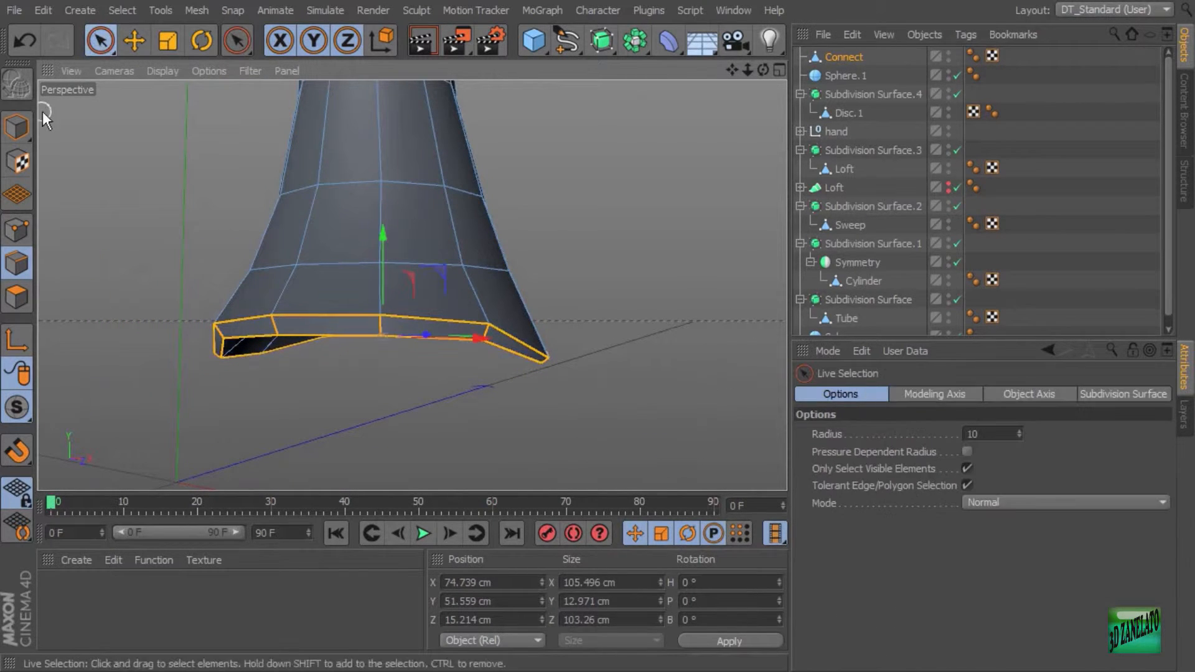
Step: Loop-select the outer edges around the lower leg's top rim, just below the ball joint
click(20, 126)
alt+right_drag(483, 229, 456, 222)
alt+middle_drag(538, 212, 592, 446)
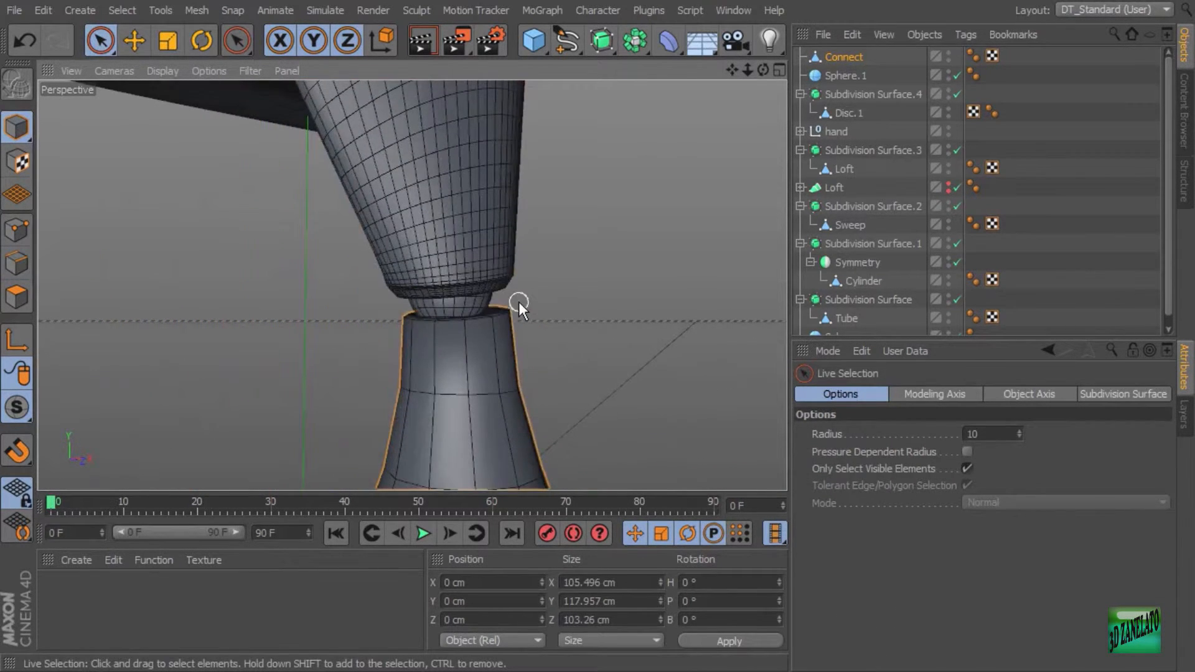
alt+right_drag(518, 303, 585, 312)
alt+middle_drag(585, 312, 620, 276)
alt+right_drag(620, 276, 644, 280)
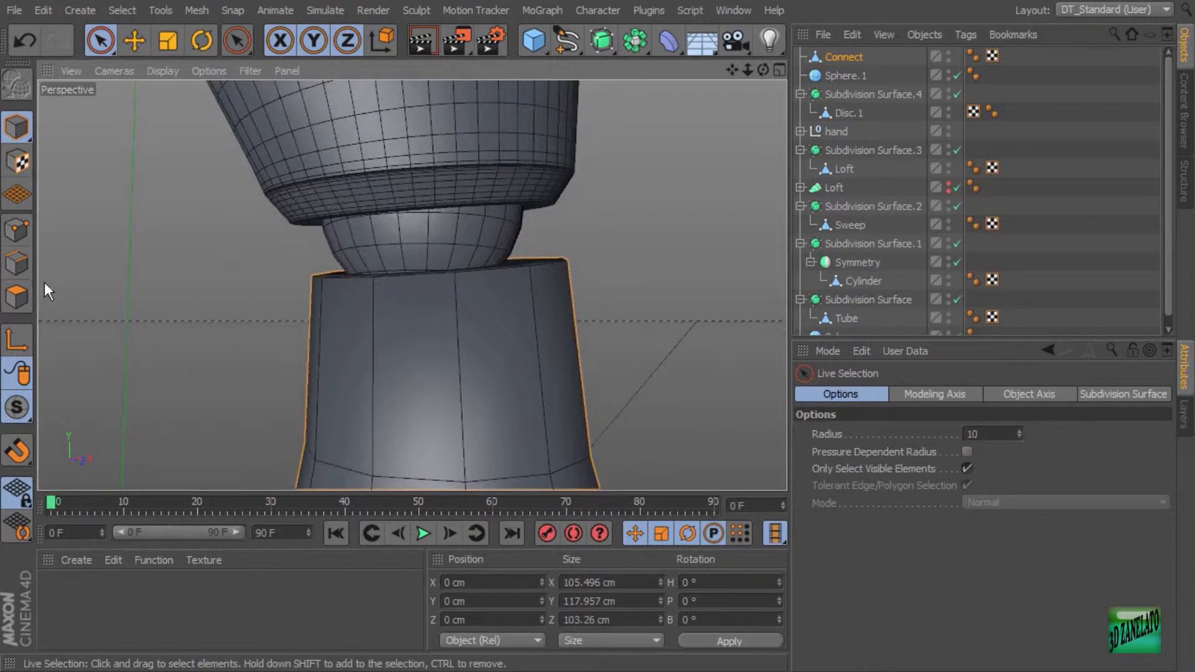
click(16, 263)
alt+drag(406, 274, 516, 323)
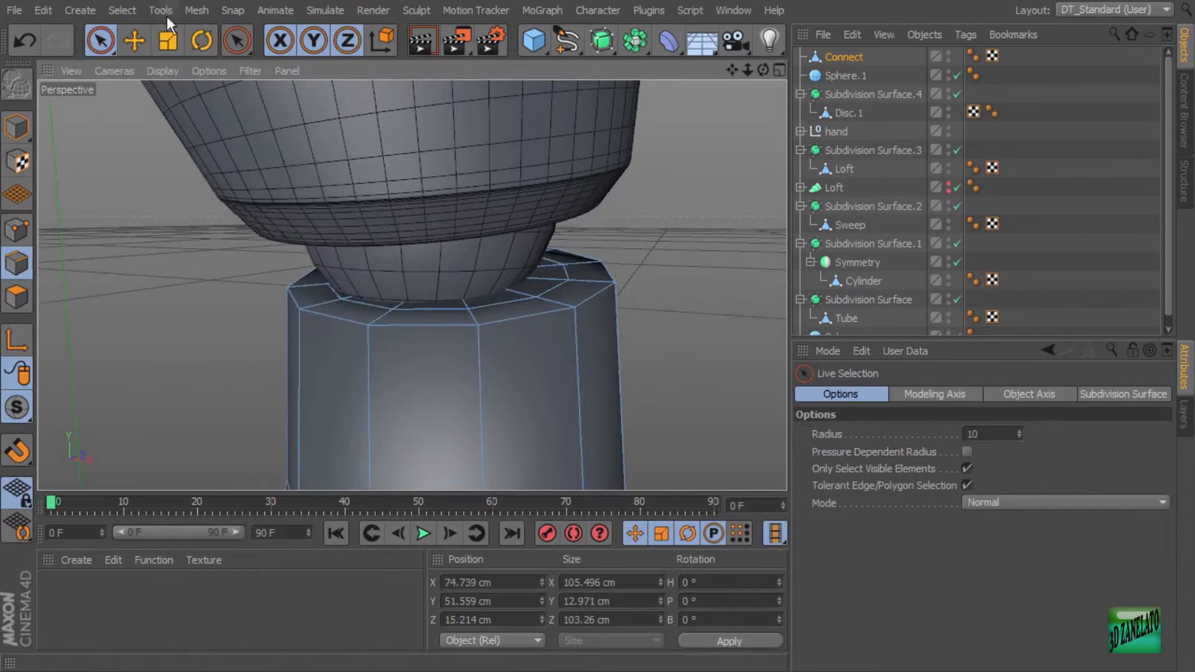
click(122, 10)
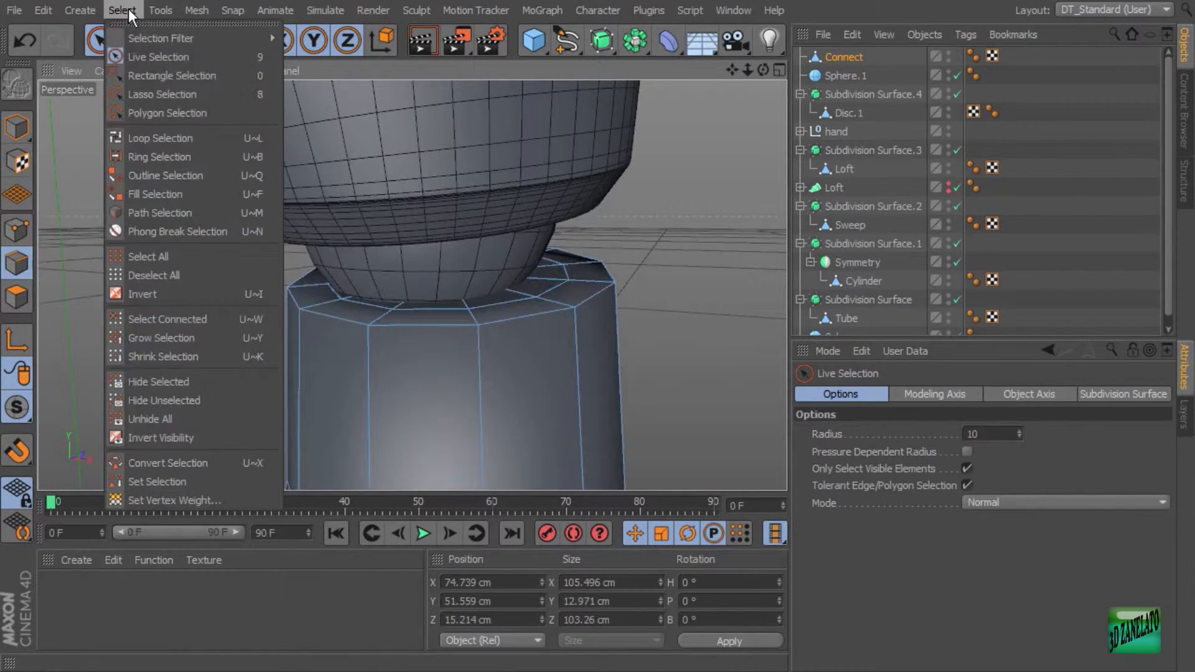
click(183, 138)
click(416, 329)
Step: Bevel the top rim's edge loop with a chamfer offset of about 1.82 cm
right_click(704, 211)
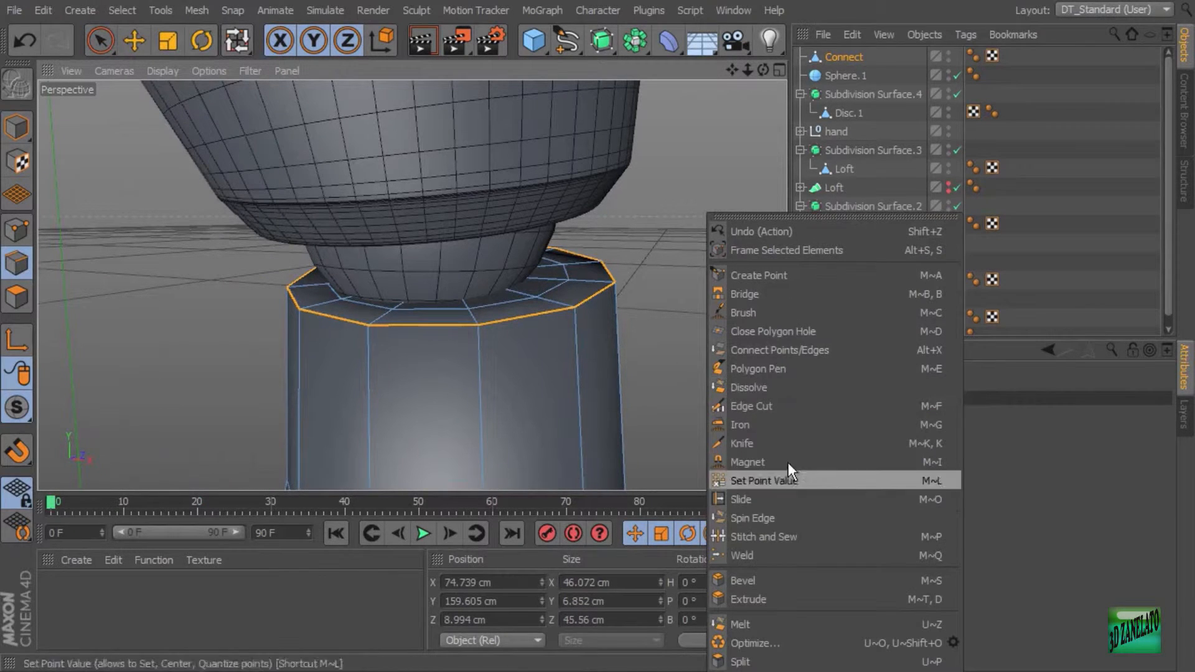
click(791, 564)
drag(697, 346, 699, 346)
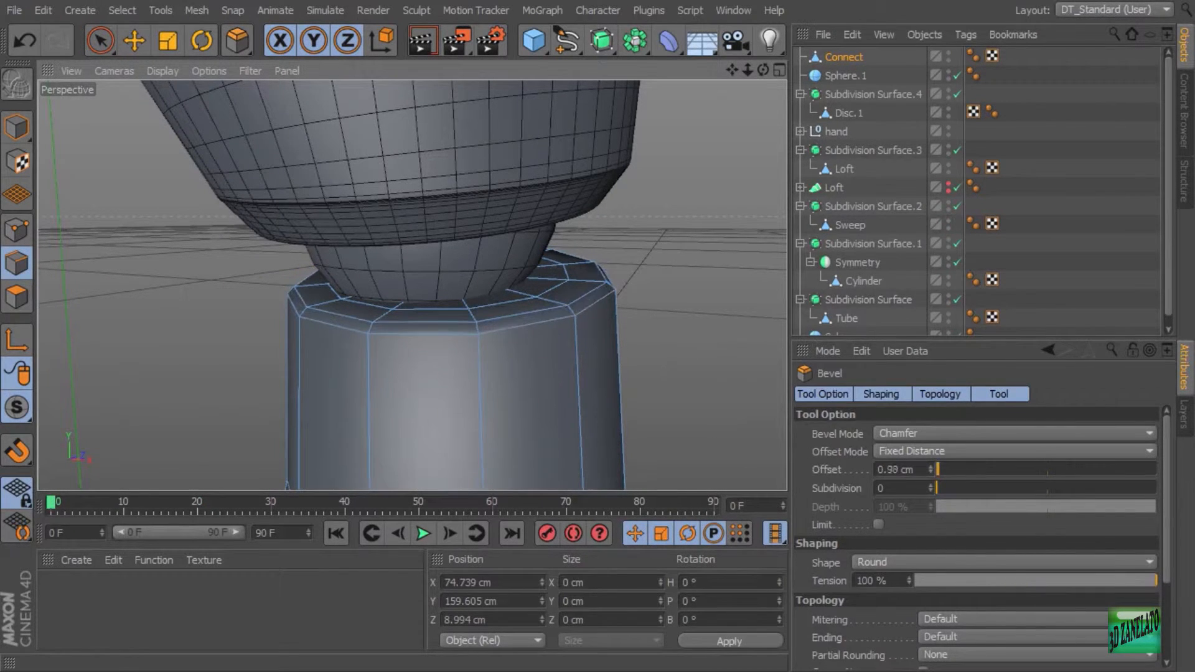
drag(535, 320, 538, 320)
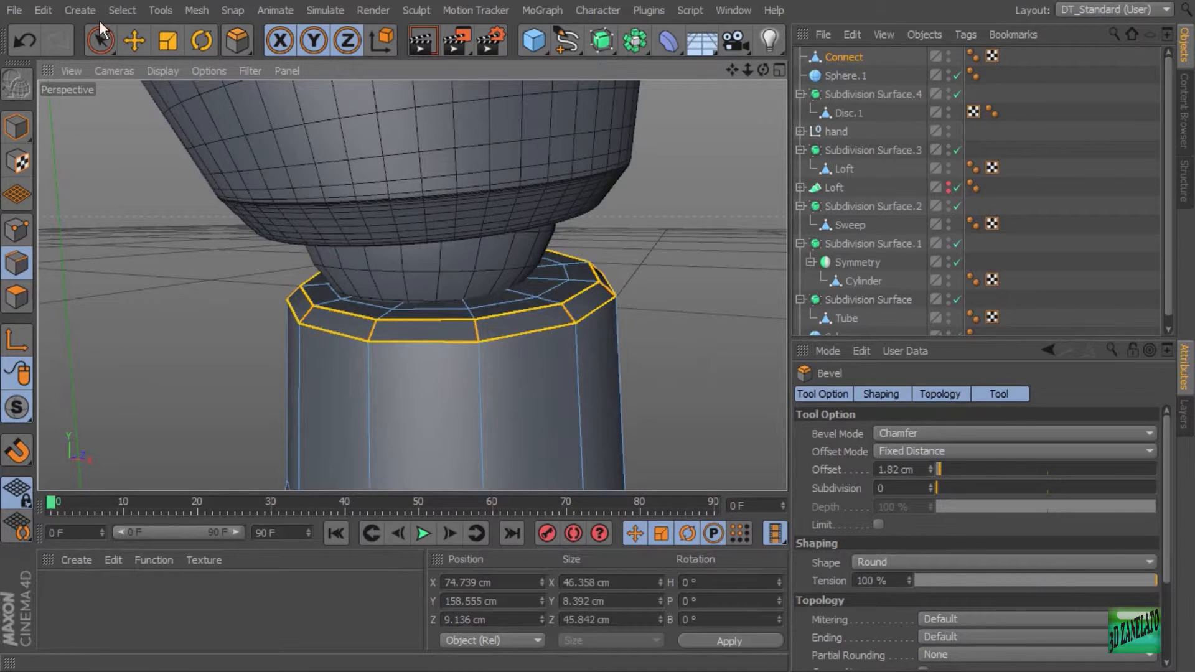
Step: Select the inner polygons of the leg's top cap all around the ball joint, leaving out the outer ring
click(101, 36)
click(21, 298)
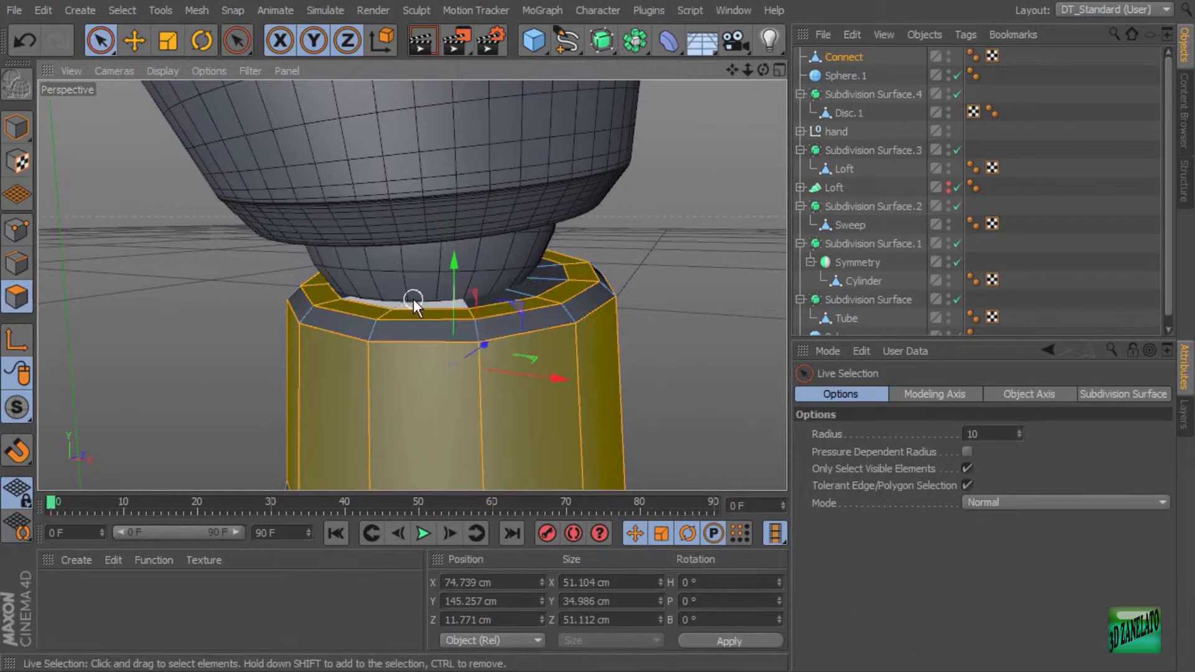
drag(413, 298, 376, 280)
mouse_move(487, 274)
mouse_down()
mouse_move(540, 274)
mouse_move(218, 314)
mouse_up()
mouse_move(505, 289)
mouse_down()
mouse_move(560, 287)
mouse_move(163, 297)
mouse_move(118, 277)
mouse_up()
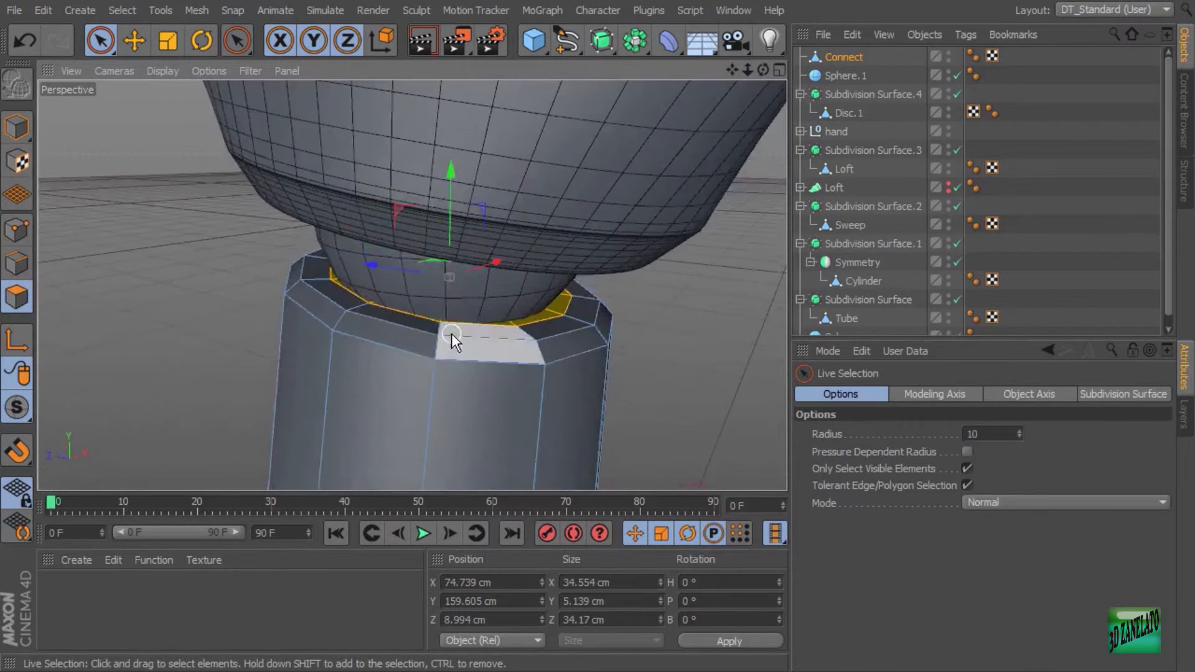
alt+middle_drag(450, 333, 422, 218)
Step: Check the selected cap polygons beneath the ball in Lines display, and return to Gouraud Shading (Lines)
click(160, 69)
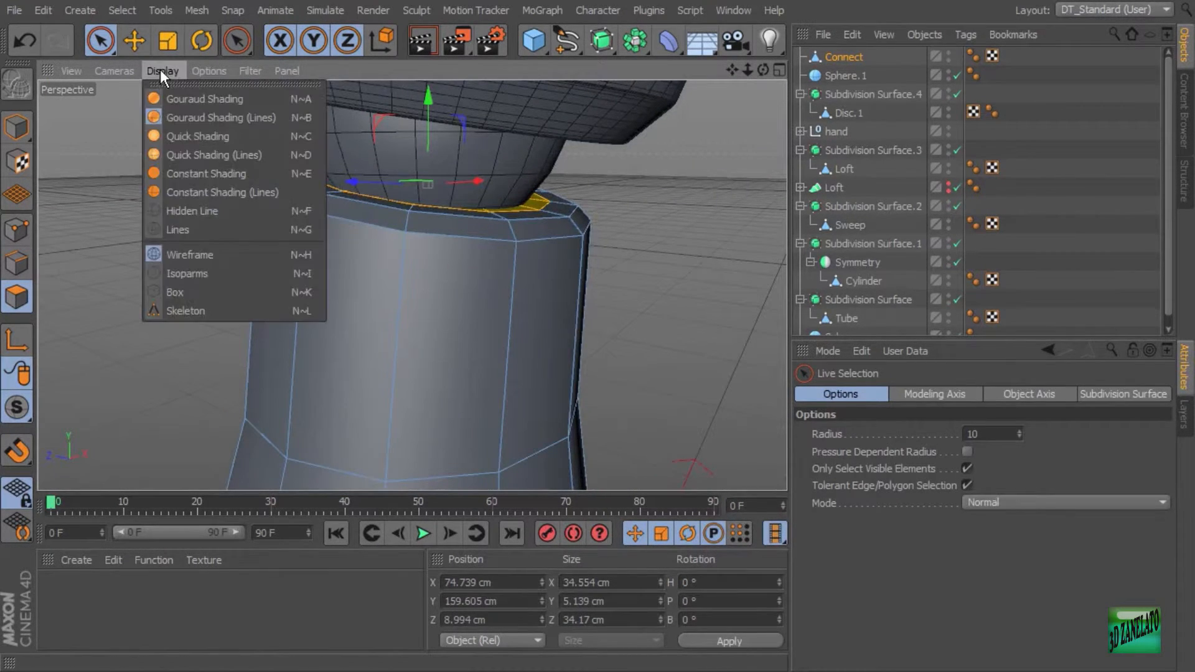
click(193, 233)
alt+drag(565, 280, 599, 281)
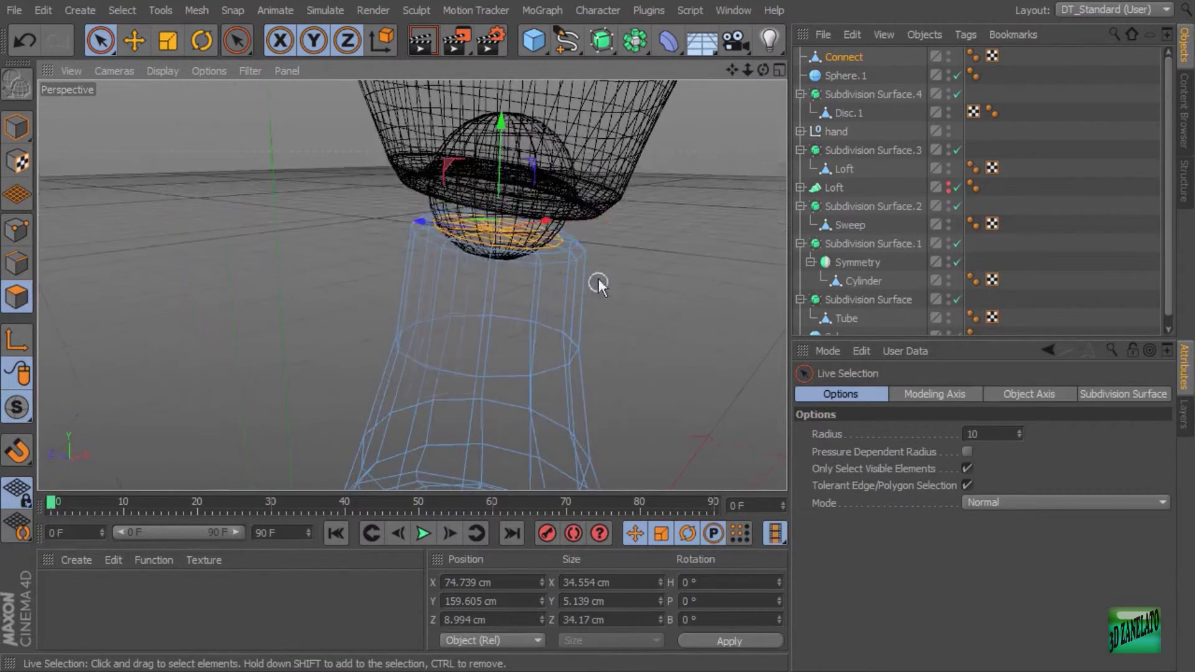
click(119, 72)
click(163, 72)
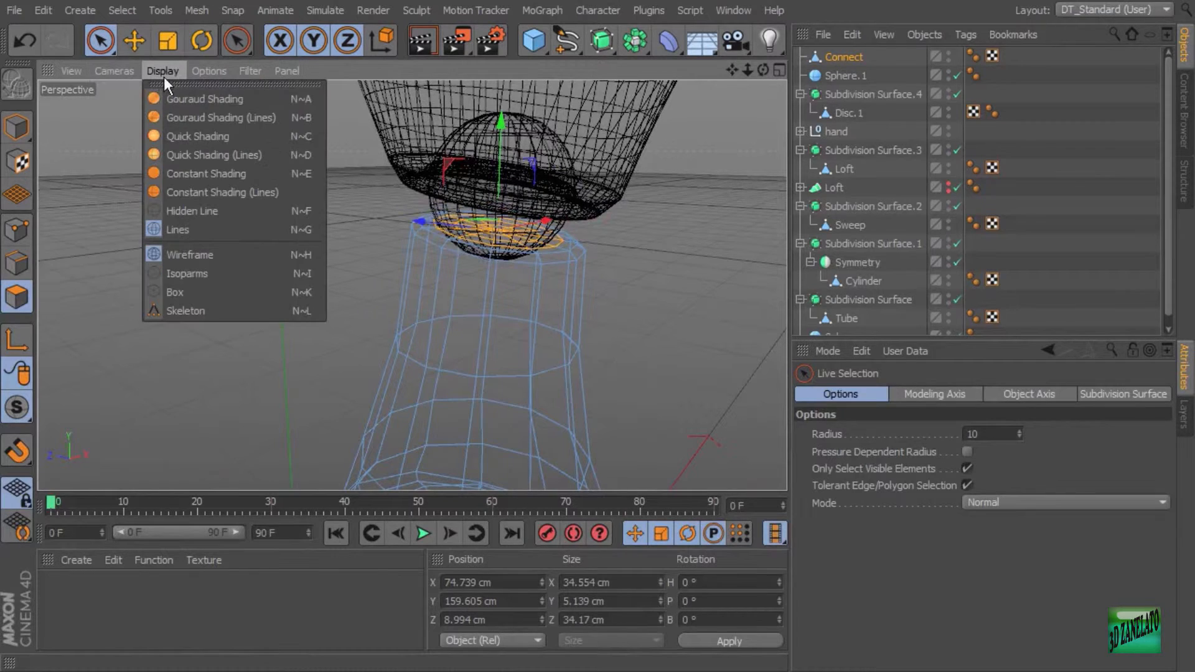
click(174, 115)
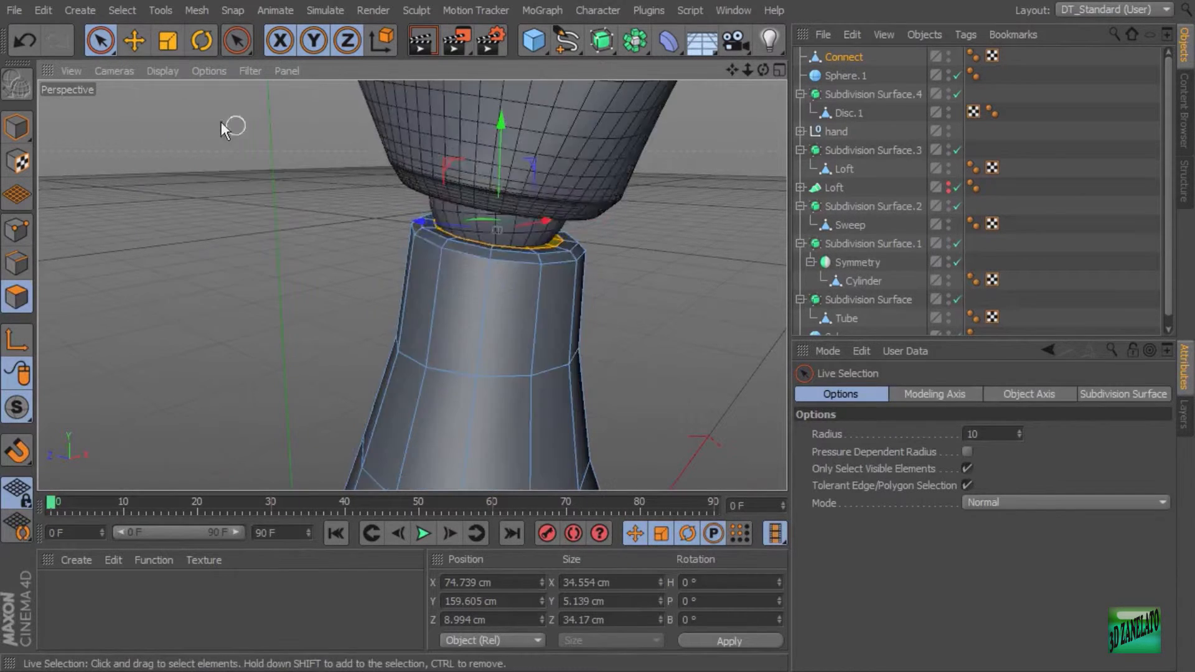
Step: Extrude the selected top cap polygons inward by about -3.1 cm to form a recess for the ball joint
right_click(666, 234)
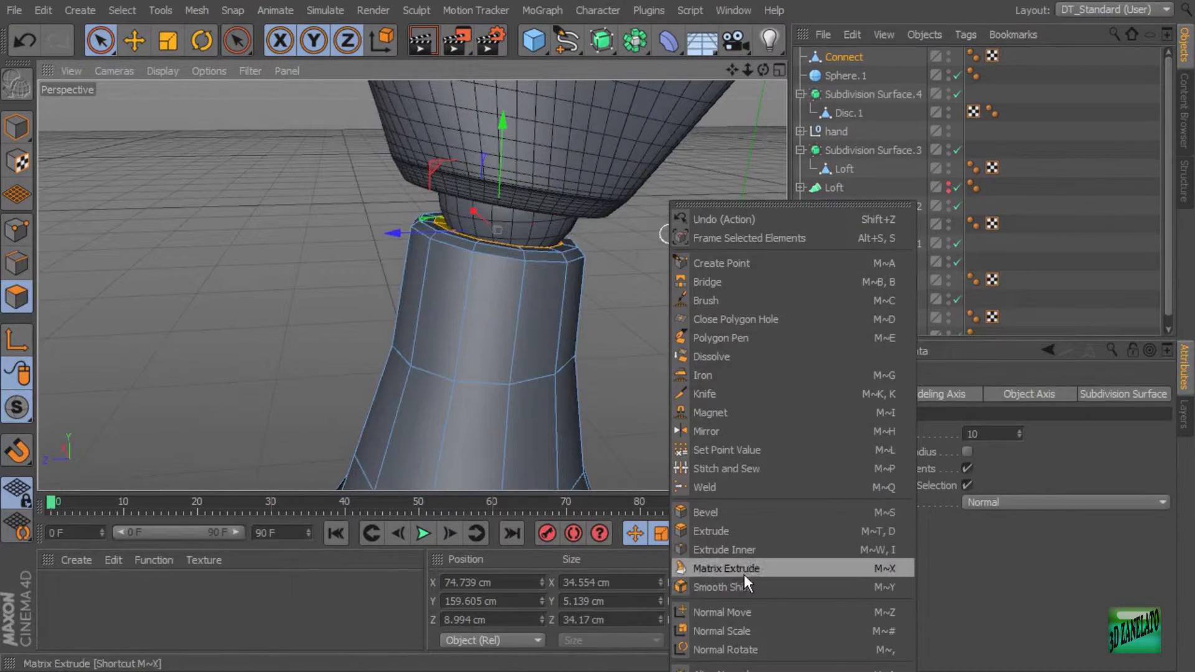
click(710, 531)
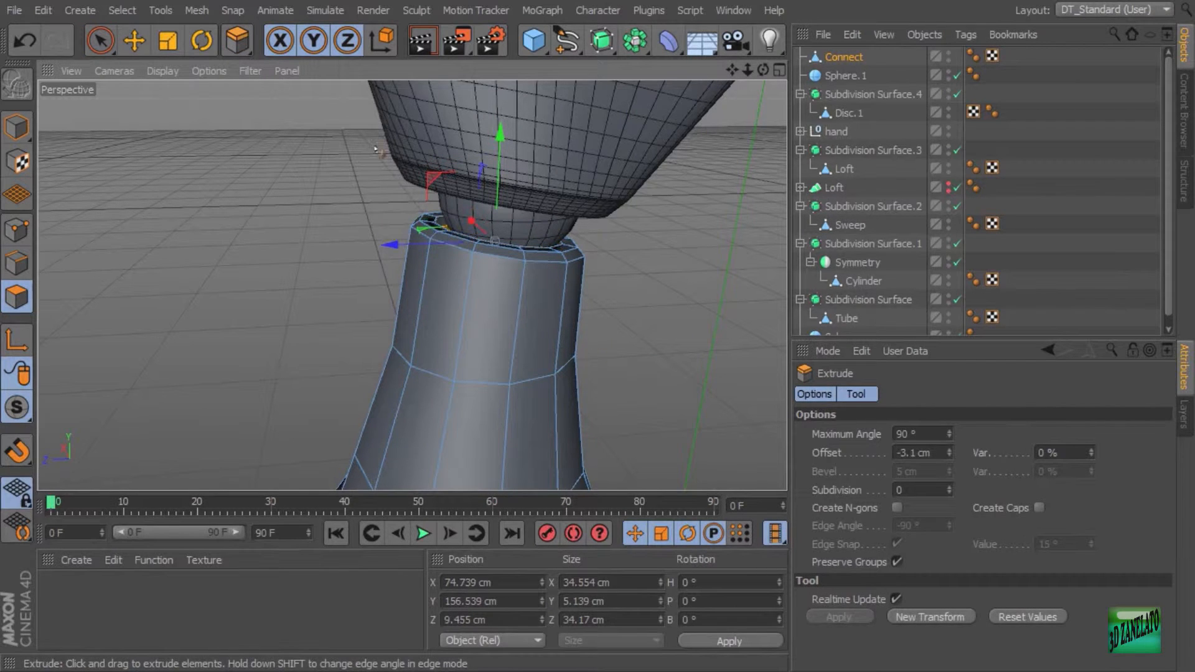
click(138, 37)
click(18, 126)
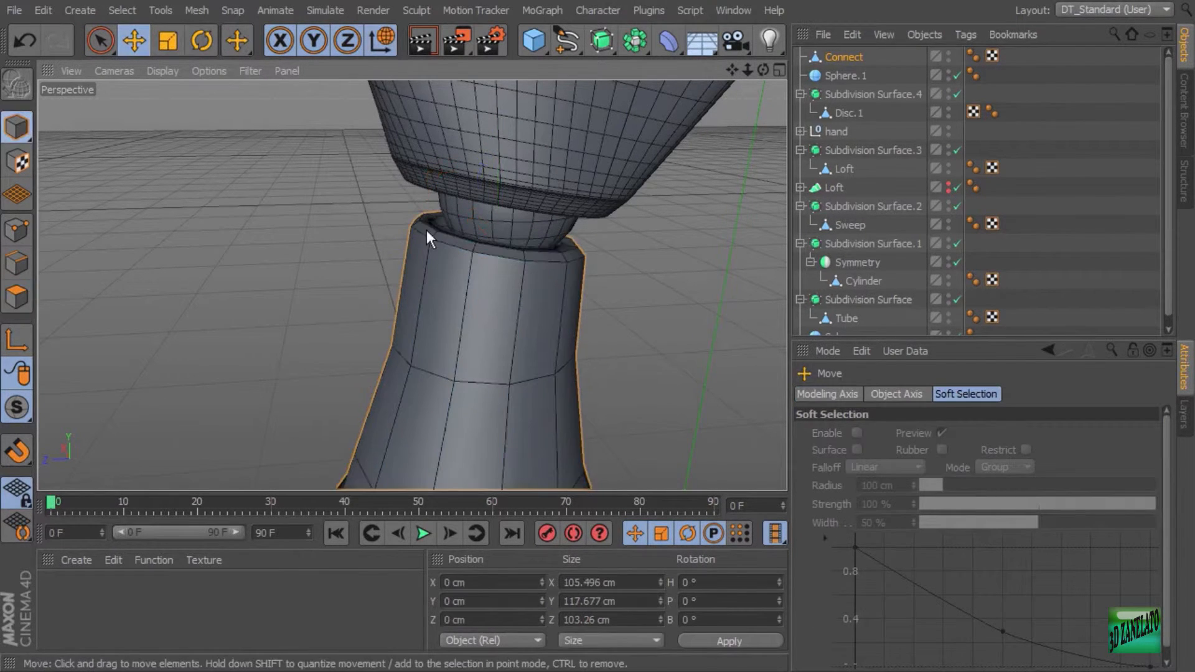
Step: Inspect the whole lower leg from several sides, from the recessed top to the beveled bottom rim
alt+middle_drag(592, 308, 559, 163)
alt+right_drag(595, 226, 566, 226)
alt+middle_drag(591, 357, 583, 254)
alt+drag(584, 254, 611, 211)
alt+middle_drag(638, 212, 648, 306)
alt+right_drag(634, 296, 479, 277)
alt+drag(479, 277, 766, 285)
alt+drag(373, 308, 510, 299)
alt+middle_drag(512, 301, 411, 285)
alt+right_drag(411, 285, 628, 280)
alt+middle_drag(628, 280, 503, 273)
alt+right_drag(503, 273, 603, 295)
alt+drag(603, 295, 569, 277)
alt+middle_drag(476, 183, 475, 103)
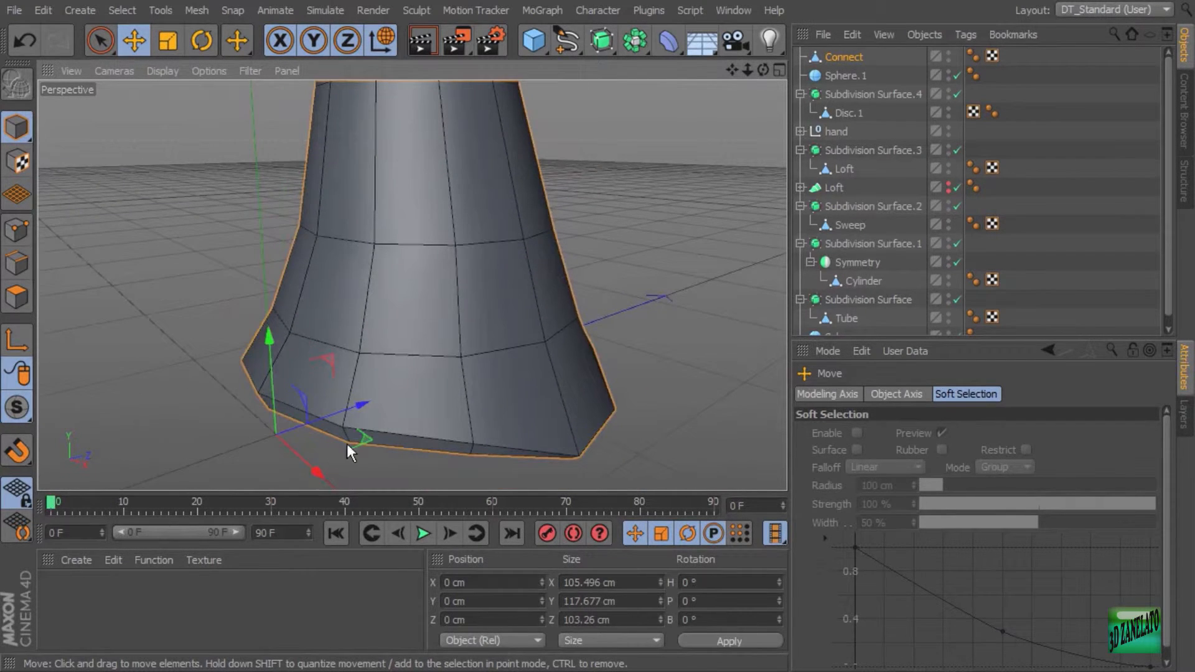
Step: Add Knife loop cuts around the lower leg along both edges of the bottom rim's bevel
alt+drag(492, 408, 531, 317)
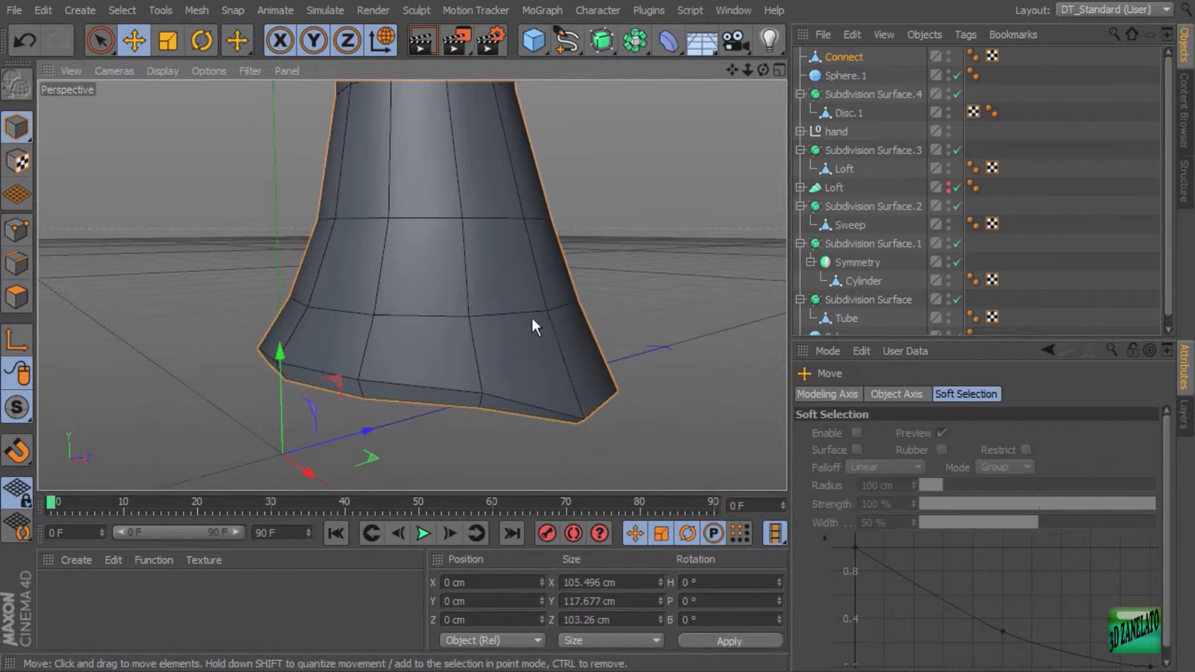
click(16, 297)
right_click(607, 210)
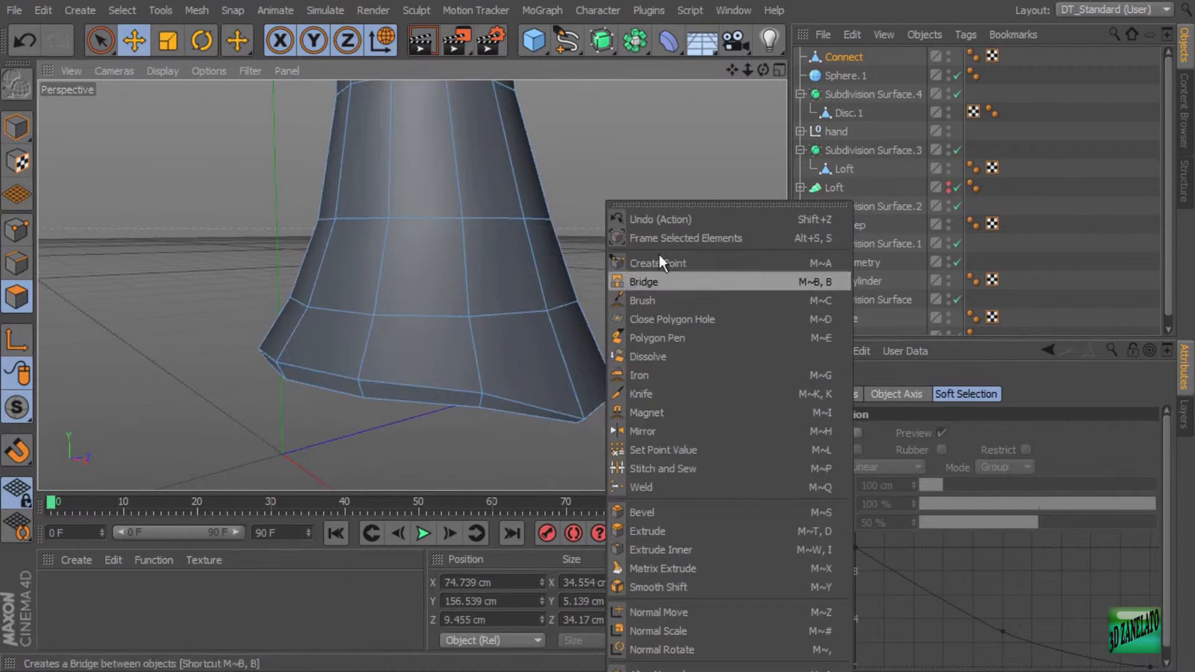
click(671, 389)
alt+drag(479, 371, 306, 404)
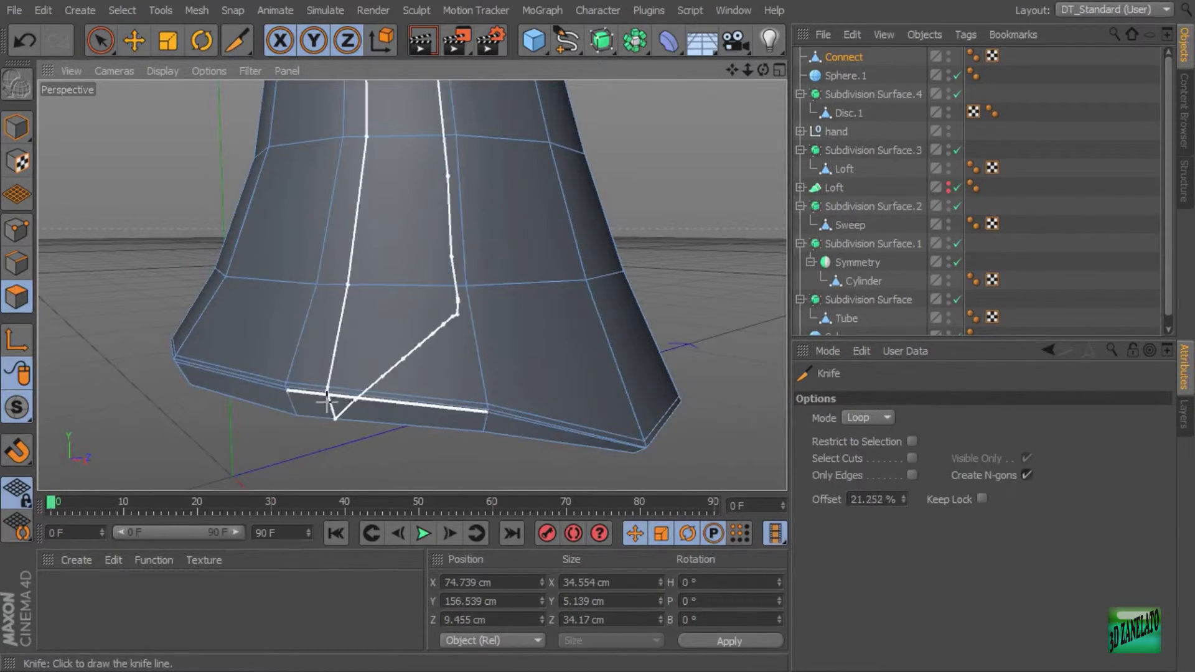
click(294, 410)
Step: Add Knife loop cuts around the top rim's bevel and the ring bordering the recess
alt+middle_drag(503, 234, 411, 388)
alt+drag(399, 163, 381, 184)
alt+right_drag(381, 184, 501, 202)
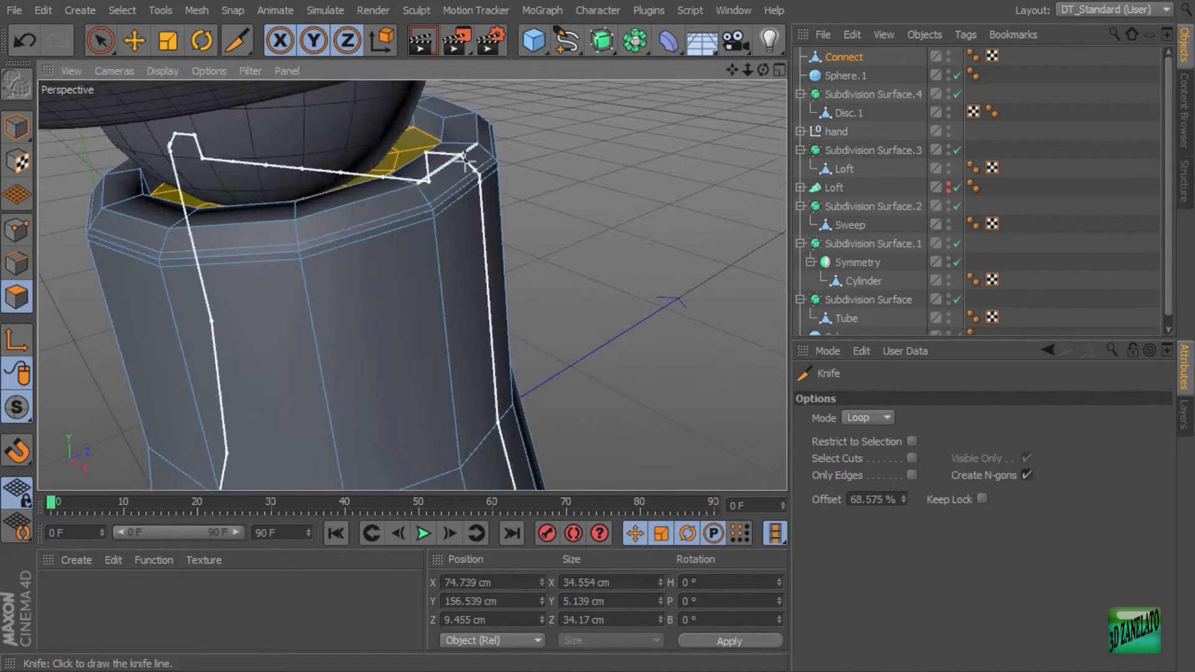
alt+drag(440, 169, 438, 189)
alt+right_drag(438, 189, 466, 190)
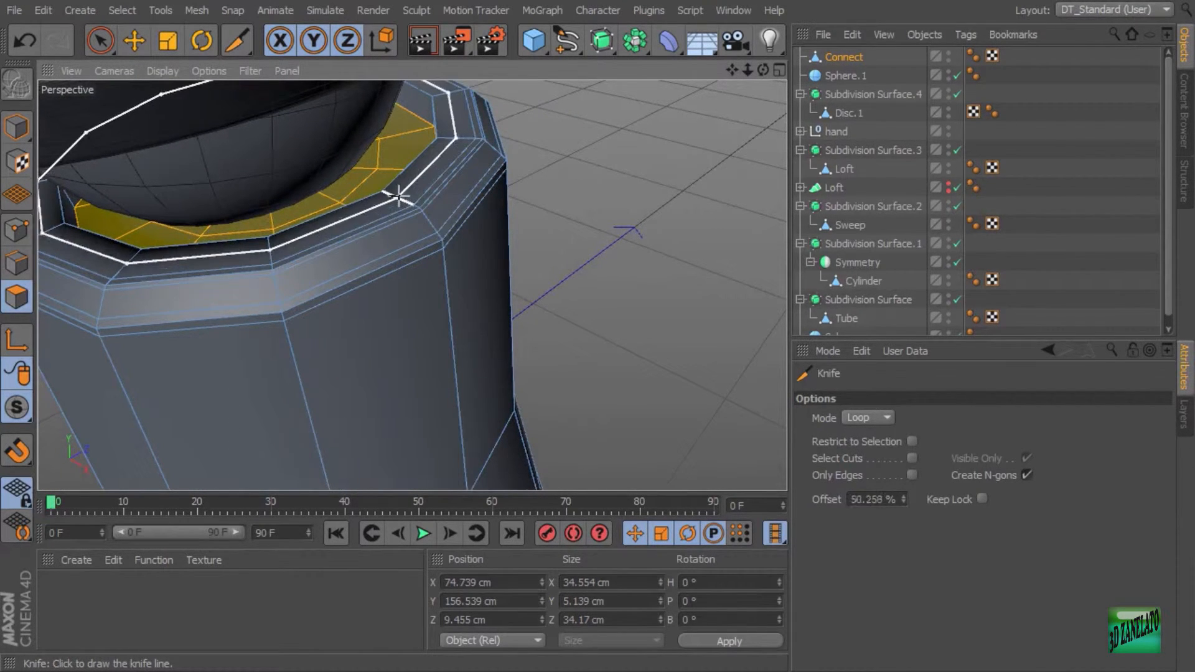
scroll(408, 195, down, 5)
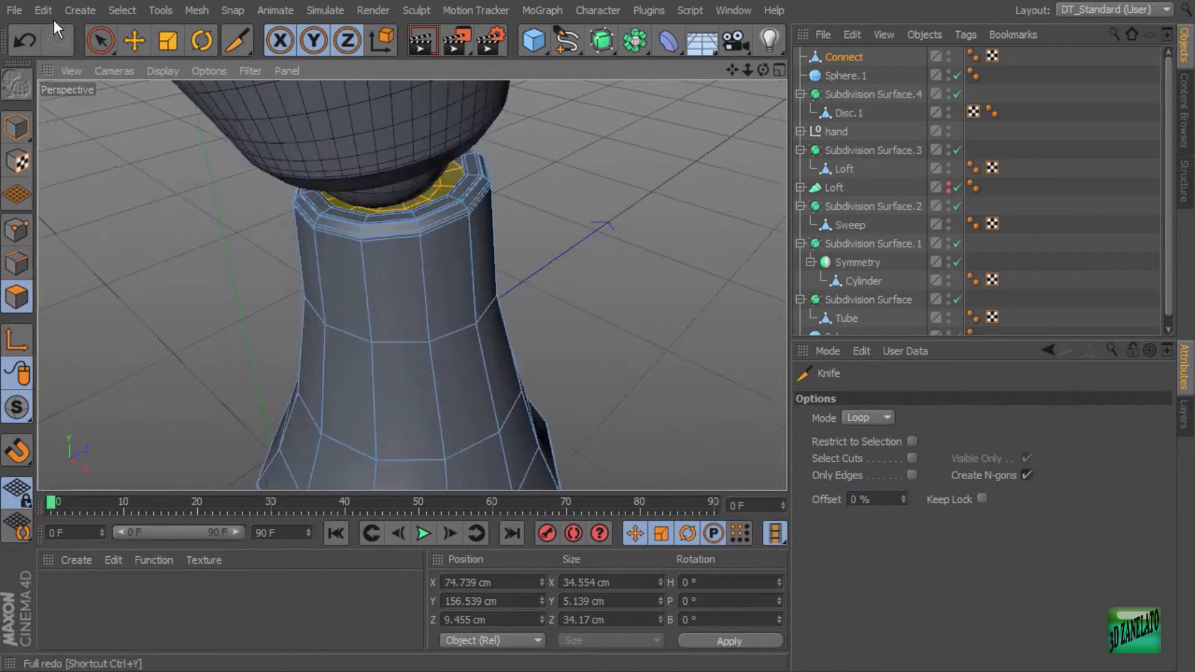
Step: Create a Subdivision Surface and place the Connect mesh inside it to smooth the lower leg
click(100, 41)
click(16, 128)
click(601, 42)
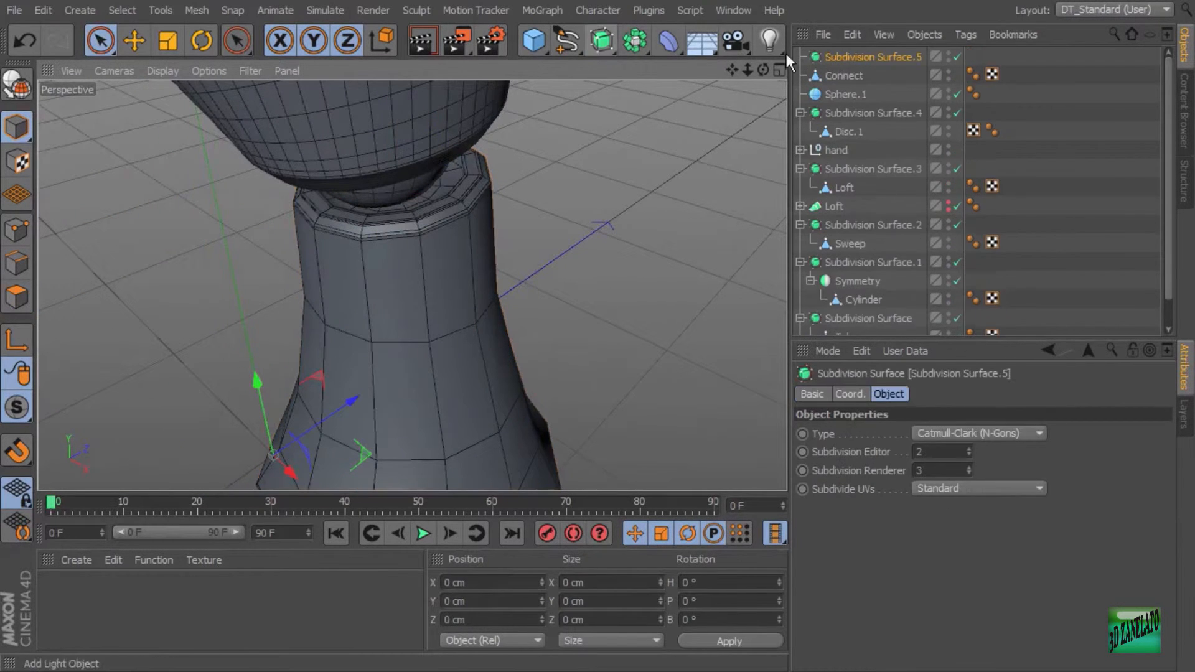
drag(848, 83, 860, 56)
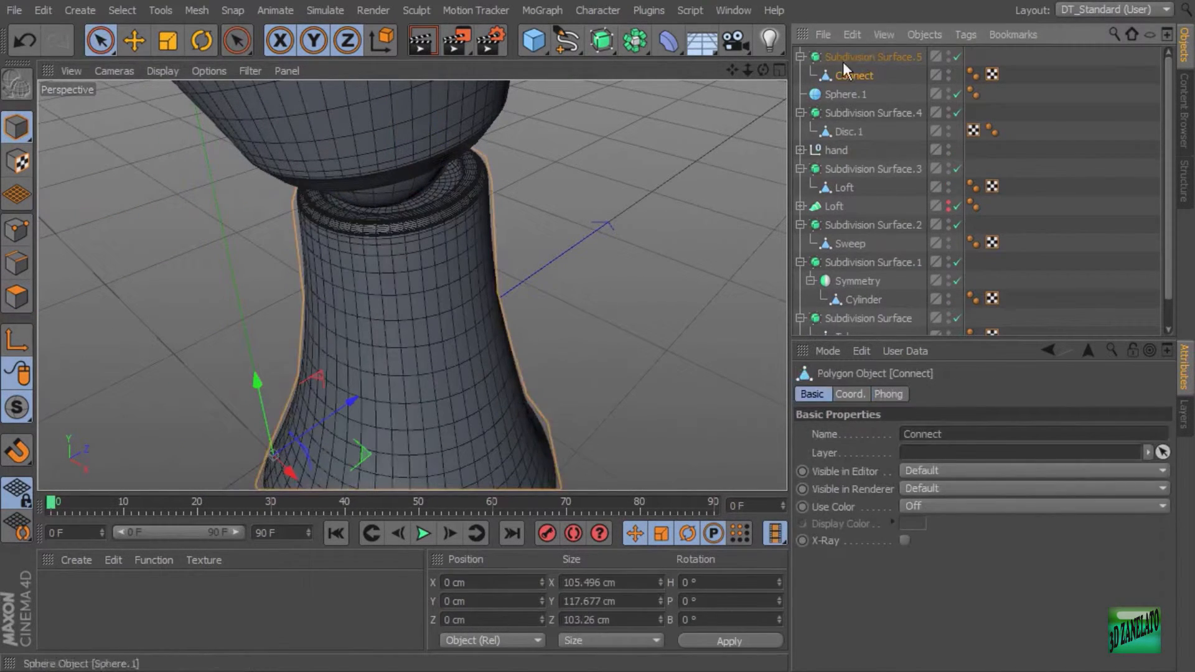
scroll(611, 255, up, 2)
scroll(611, 256, down, 2)
Step: Select all points of the leg's top rim and recess and move them to about Y 159.5 cm and Z 9.1 cm
alt+drag(604, 249, 514, 274)
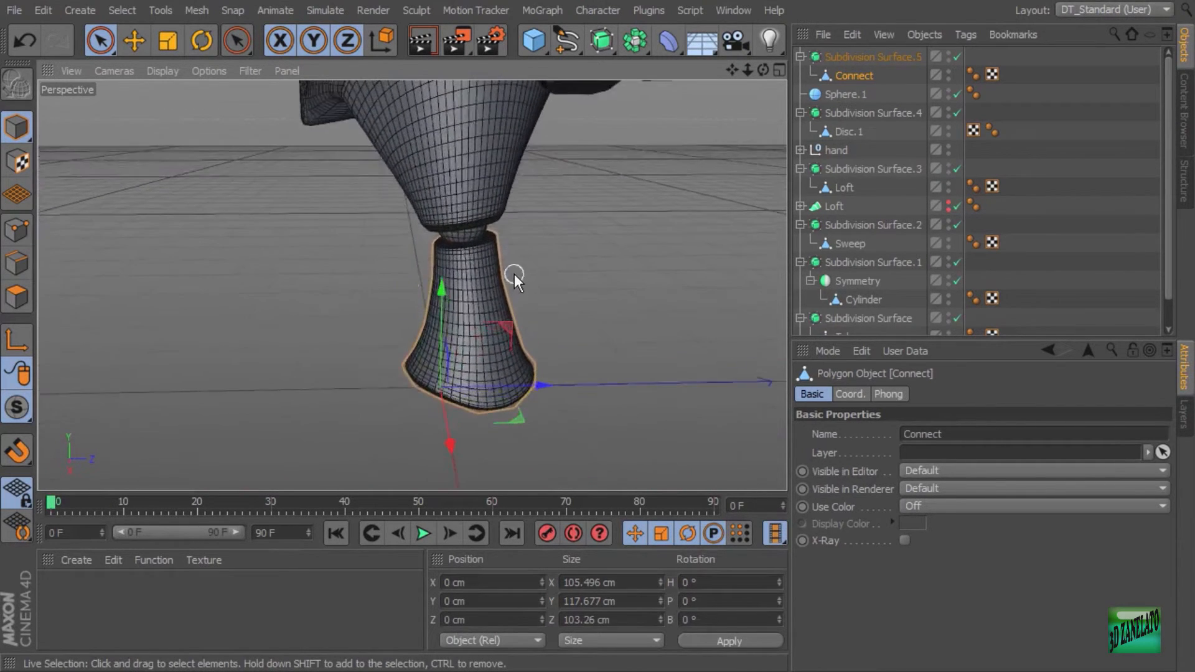
scroll(514, 274, up, 3)
click(9, 241)
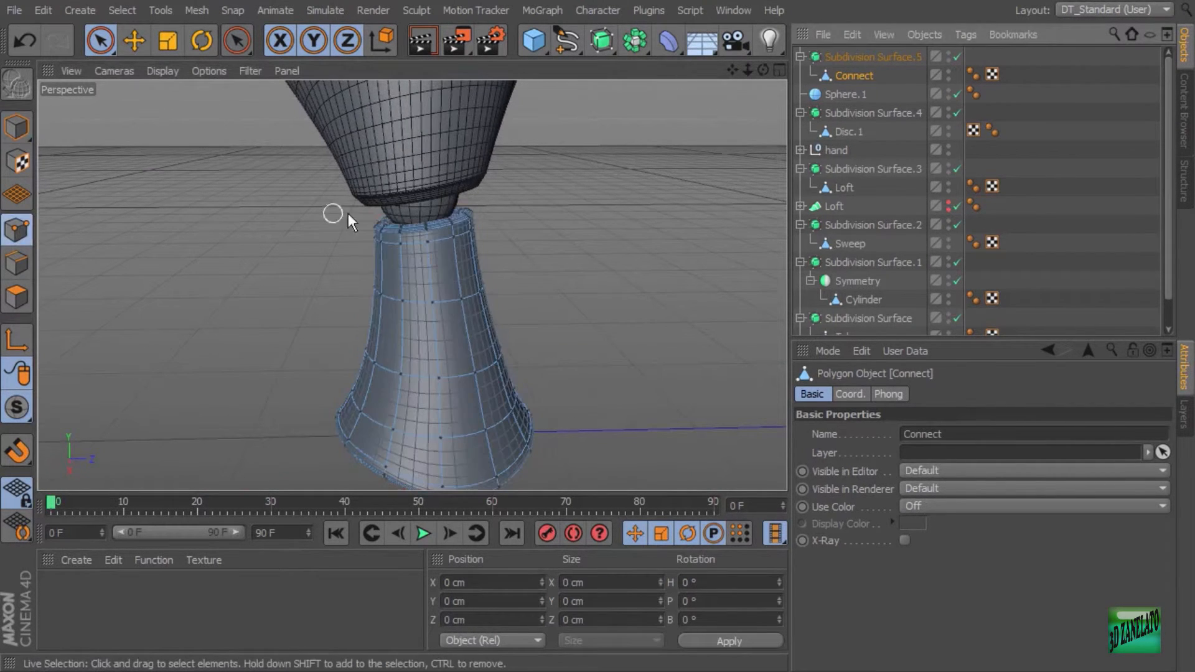
drag(103, 45, 187, 98)
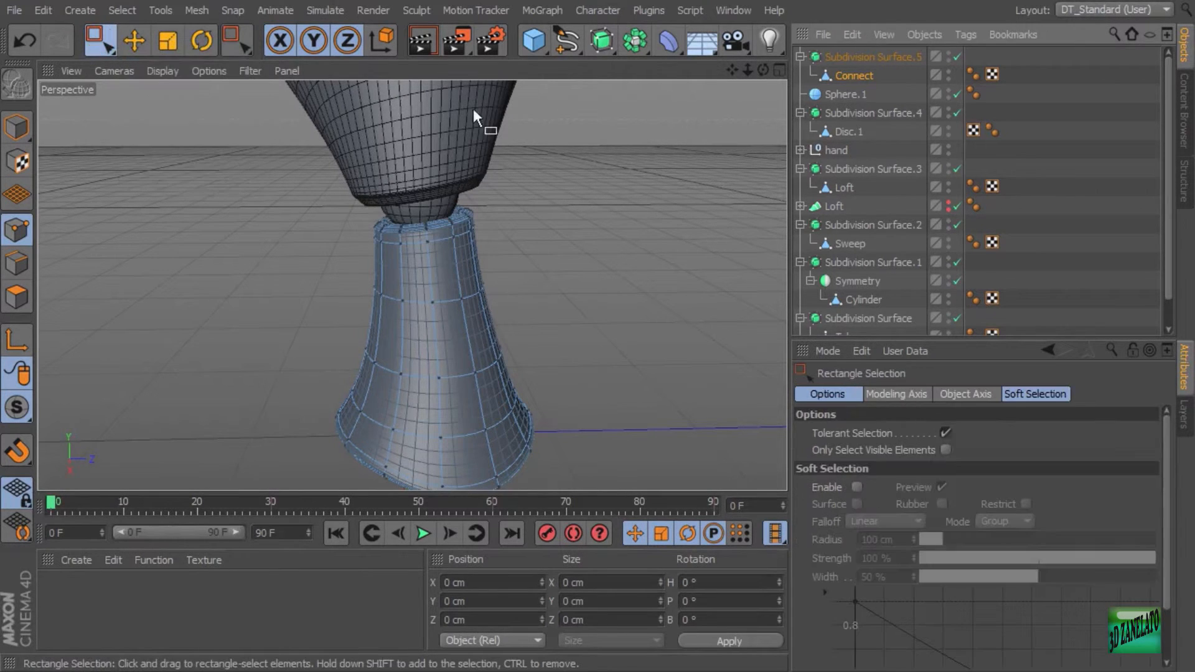
alt+drag(473, 108, 542, 320)
scroll(563, 288, up, 4)
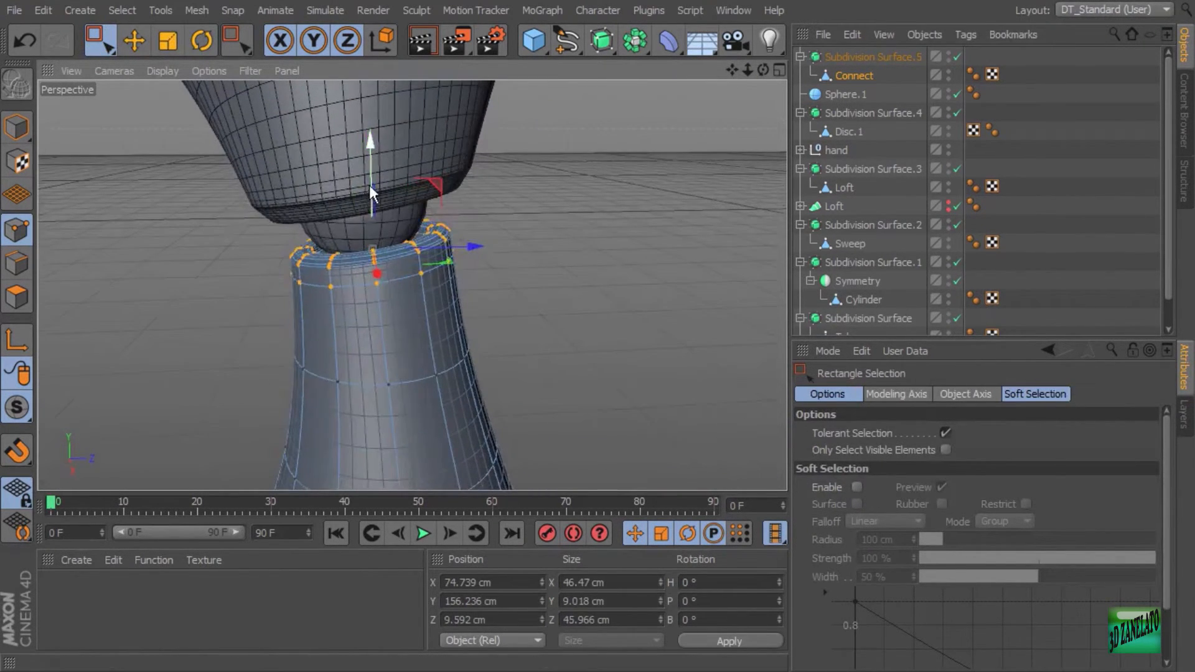
drag(369, 188, 372, 170)
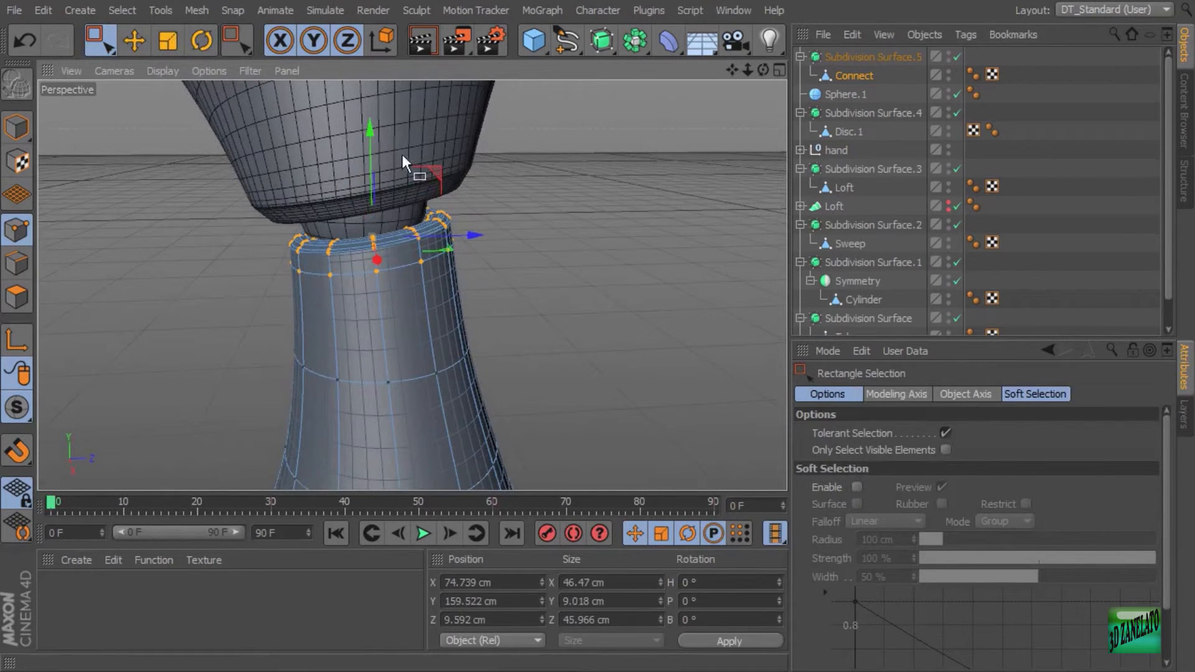
mouse_move(476, 234)
mouse_down()
mouse_move(602, 245)
mouse_move(725, 222)
mouse_move(476, 249)
mouse_up()
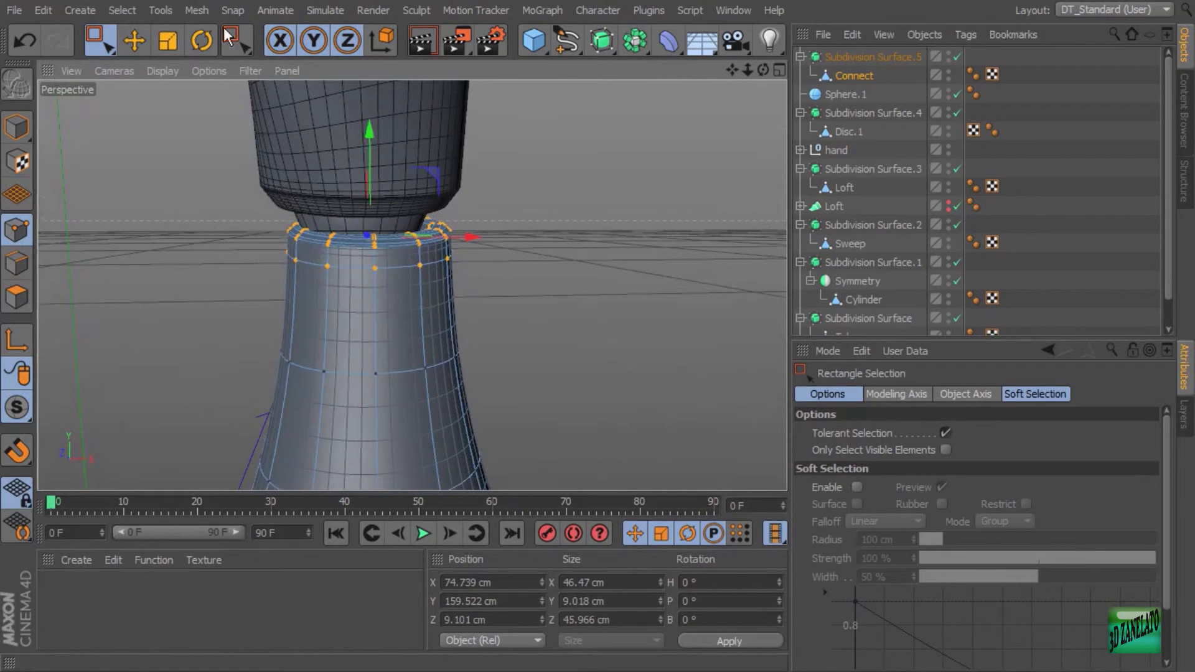
Step: Move the lower leg's whole Subdivision Surface object along X to about -1.9 cm, under the upper leg
click(132, 41)
click(18, 125)
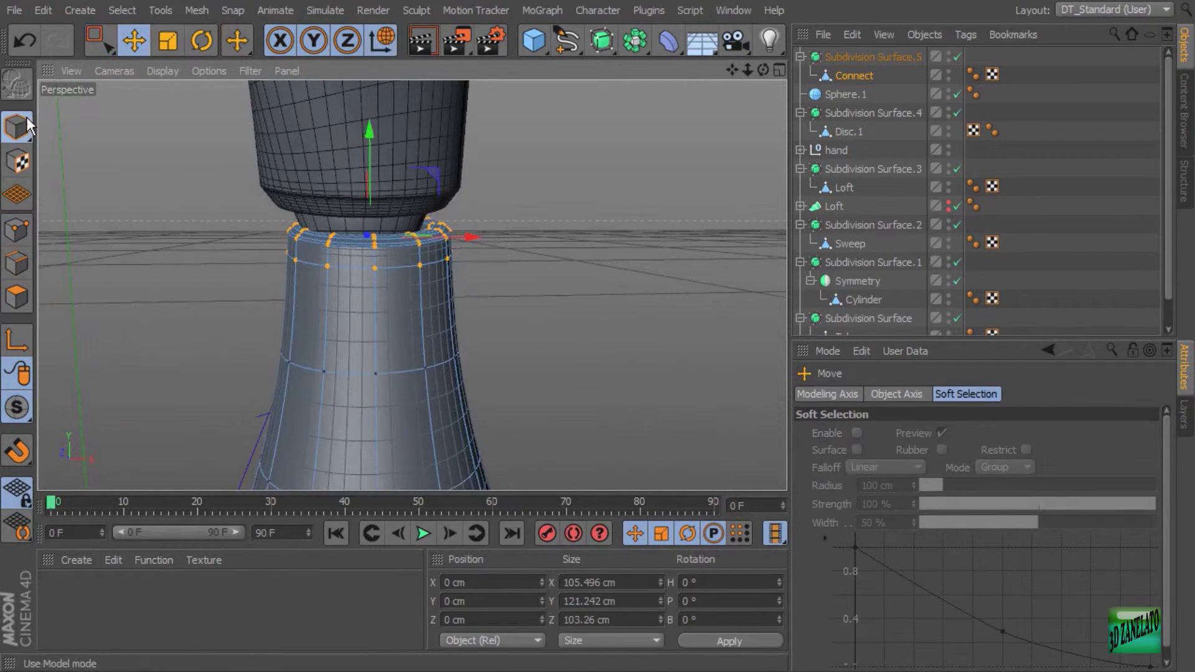
mouse_move(437, 270)
alt+mouse_down()
mouse_move(453, 238)
mouse_move(443, 248)
alt+mouse_up()
click(431, 278)
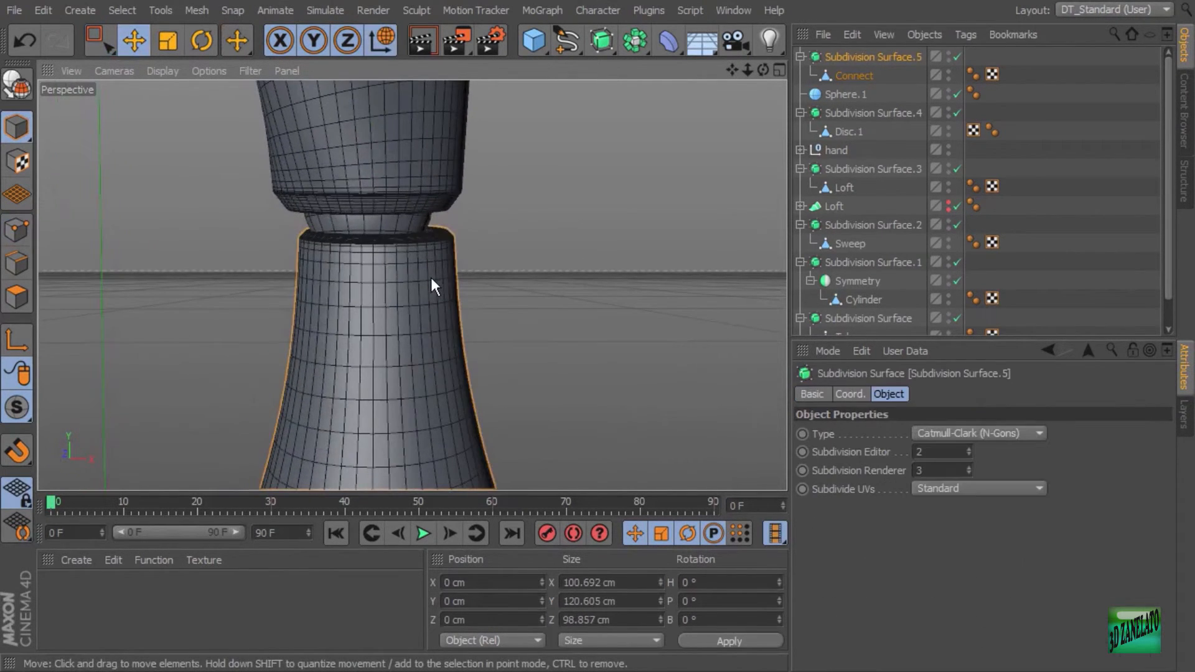
alt+middle_drag(496, 291, 473, 246)
scroll(473, 249, down, 5)
alt+drag(469, 263, 397, 390)
drag(304, 477, 294, 483)
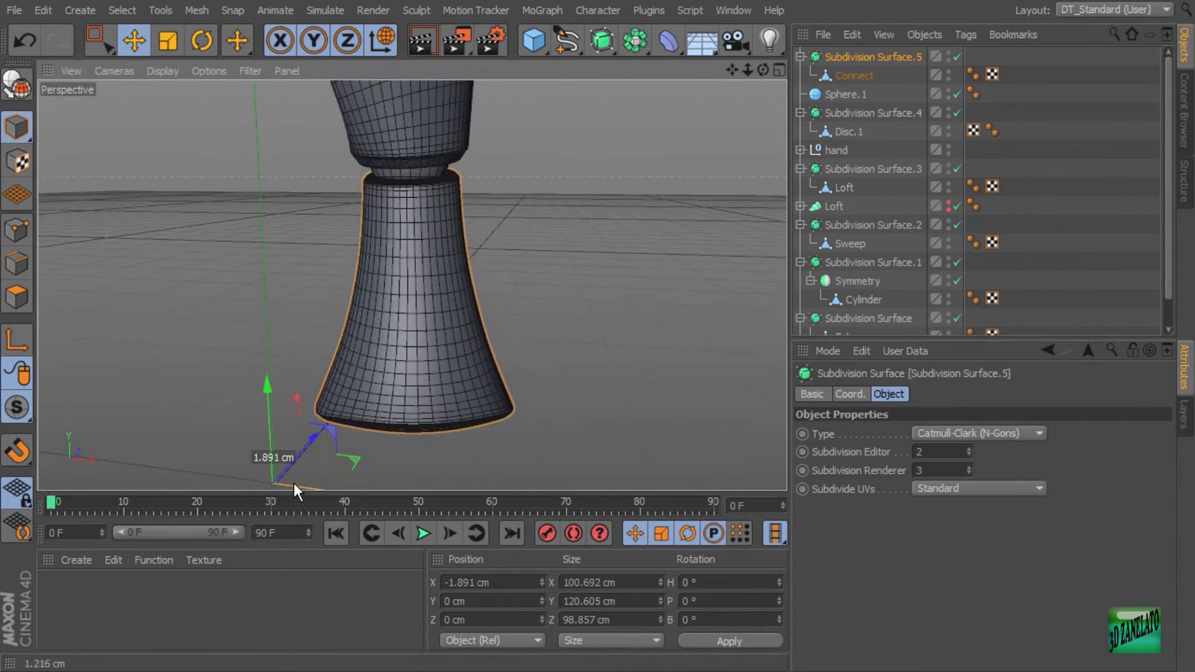
click(570, 319)
Step: Select the smoothed lower leg and examine its bottom rim against the reference images and in perspective
scroll(575, 320, down, 3)
alt+drag(581, 323, 578, 287)
middle_click(617, 309)
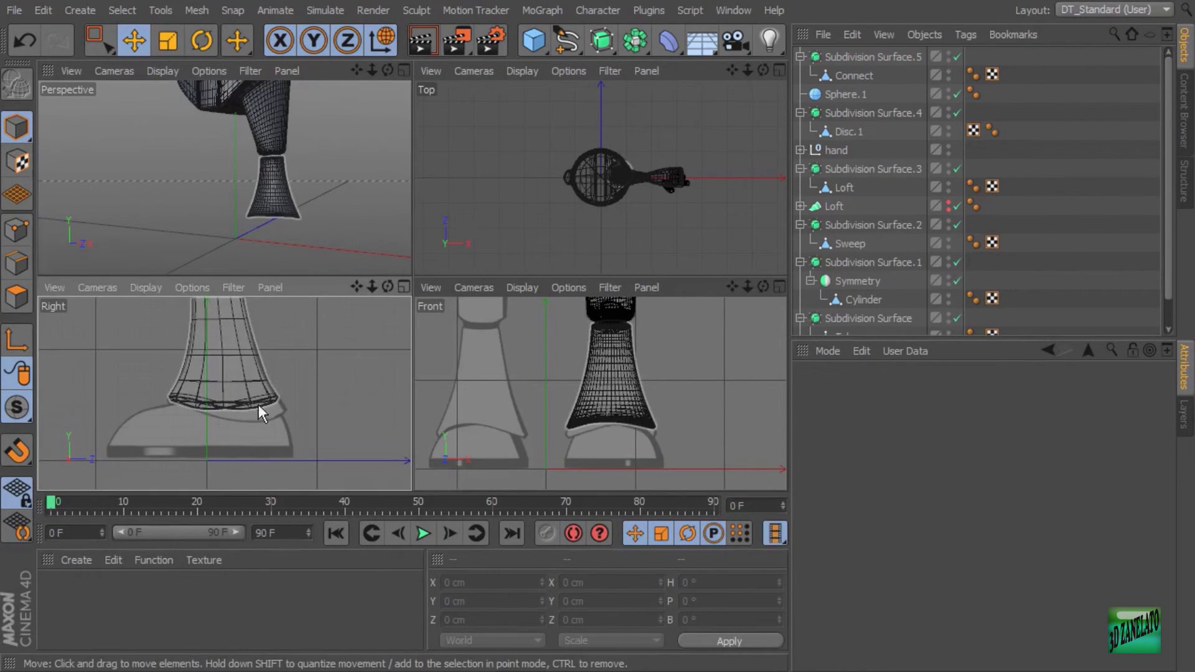
click(255, 375)
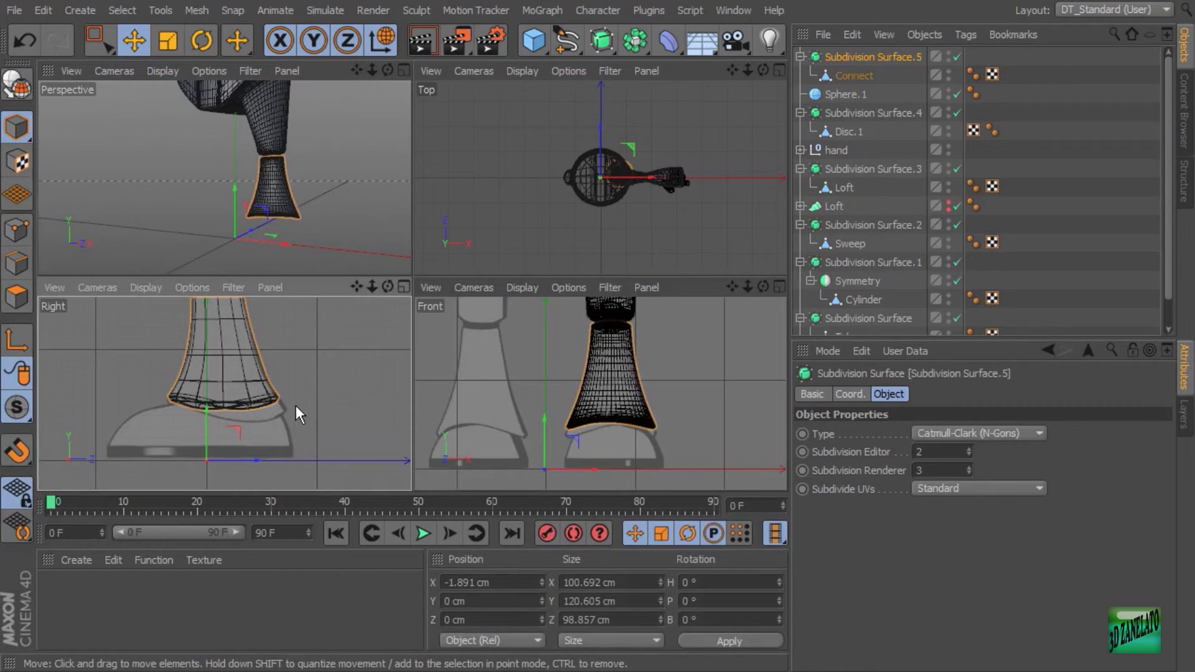
middle_click(345, 187)
alt+drag(372, 211, 506, 308)
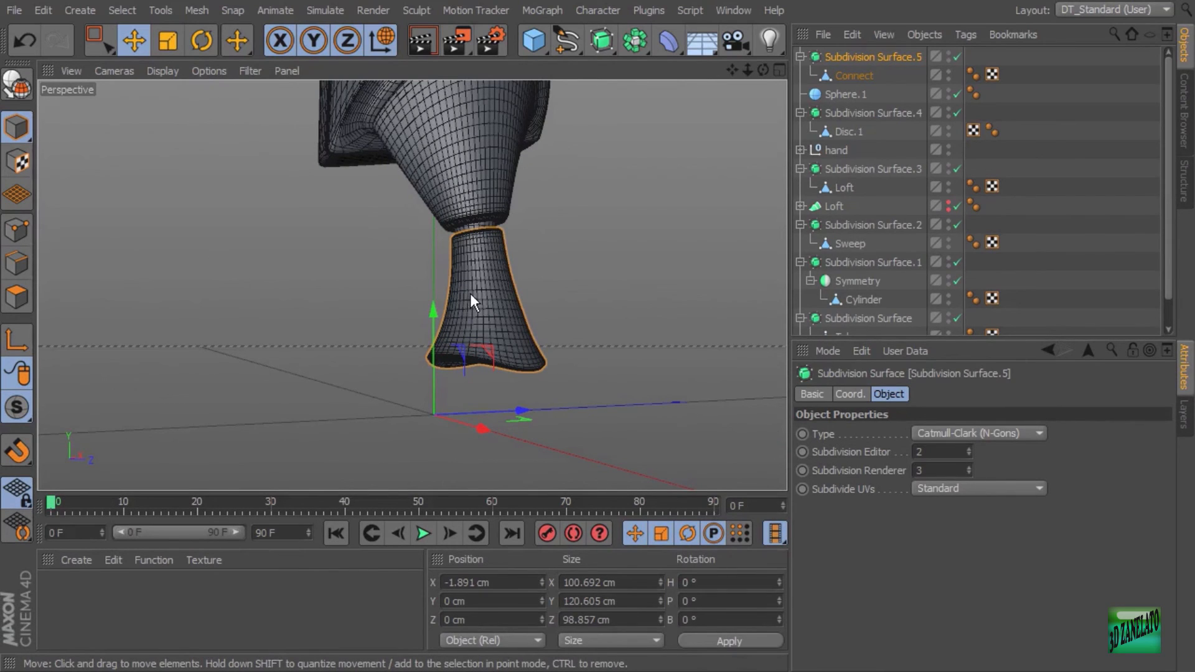